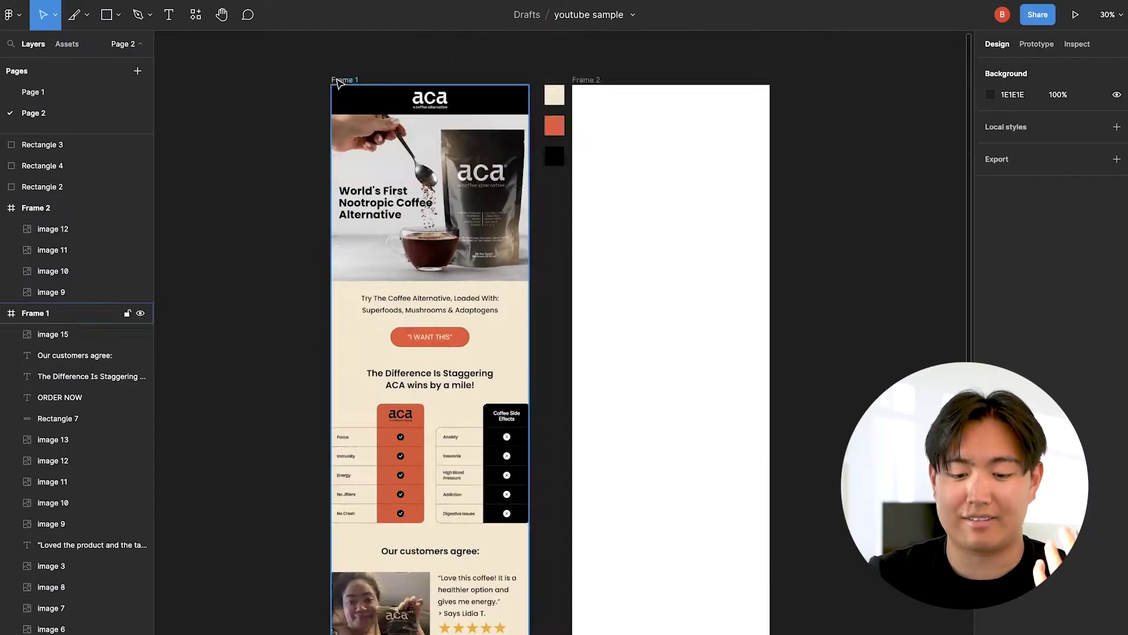
Step: Copy the black header bar and the aca logo from Frame 1 to the top of Frame 2
scroll(337, 83, "down", 5)
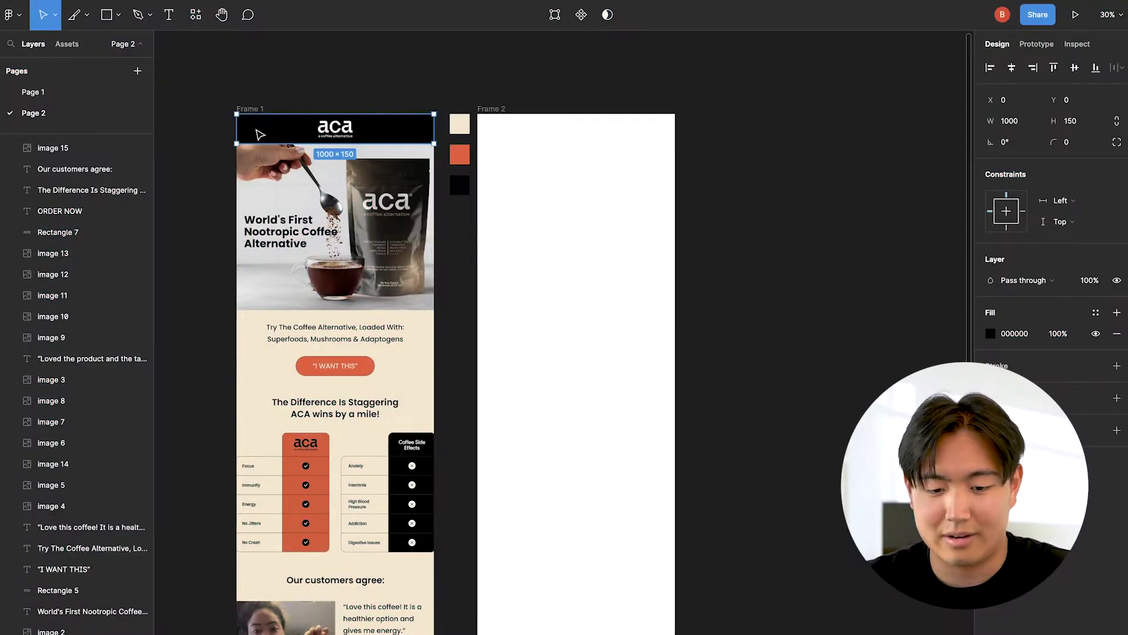
left_click_drag(260, 135, 501, 135)
double_click(332, 136)
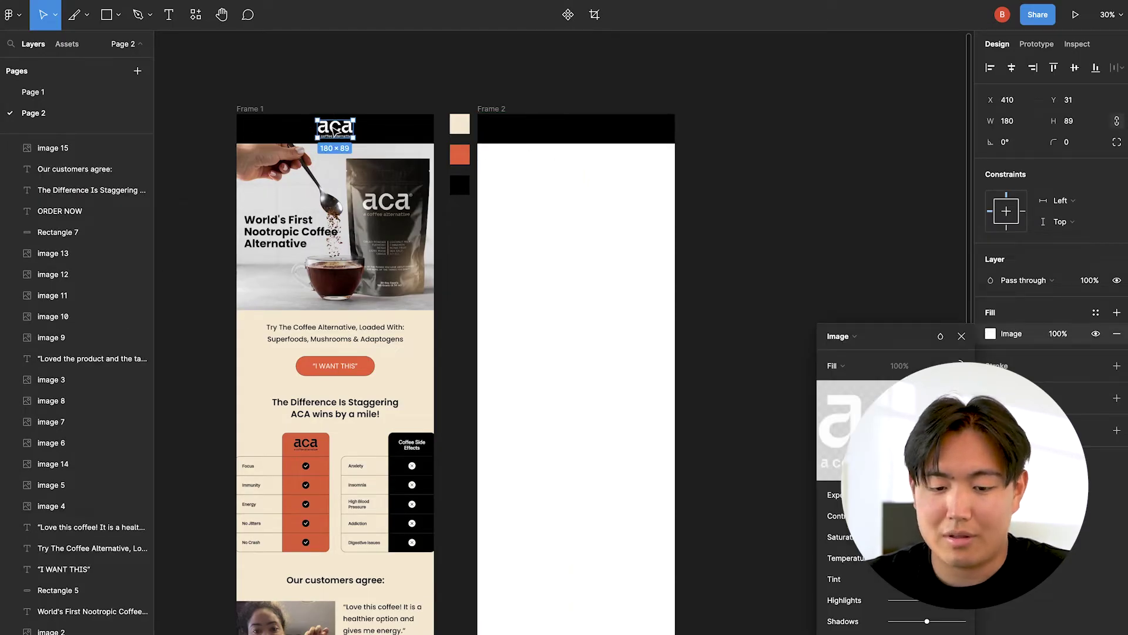
left_click_drag(333, 130, 575, 129)
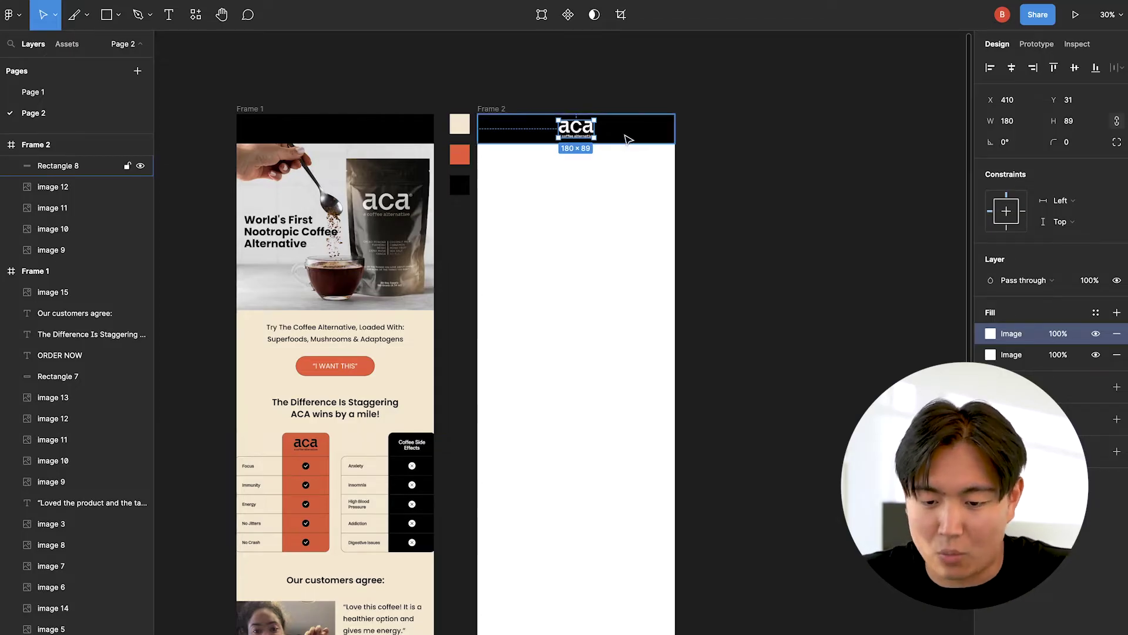
left_click(501, 136)
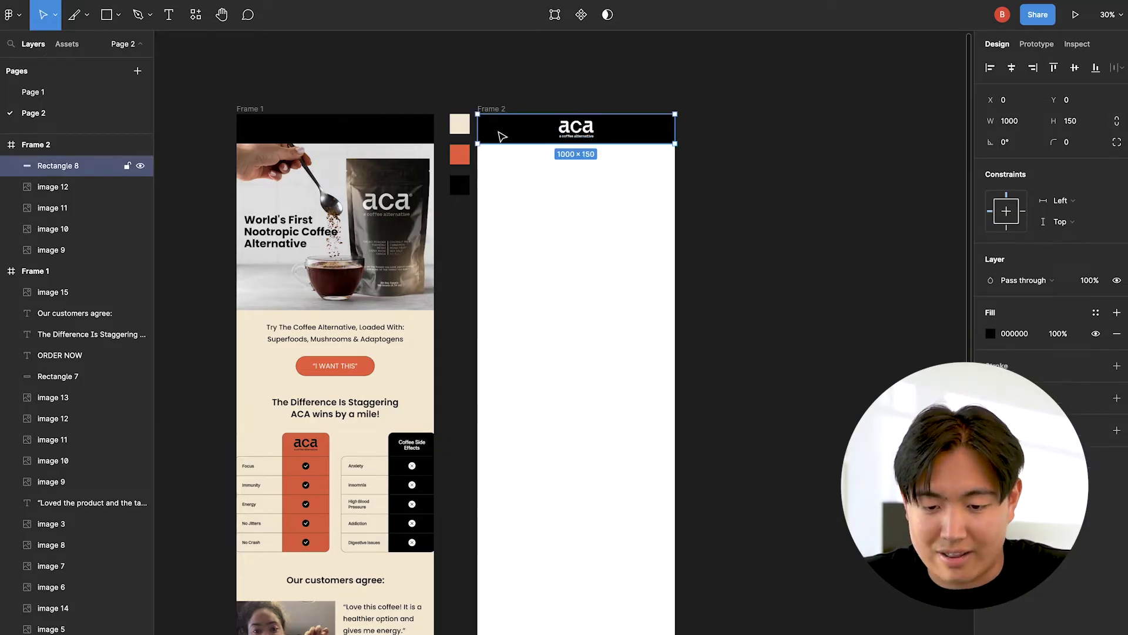
scroll(586, 133, "up", 5)
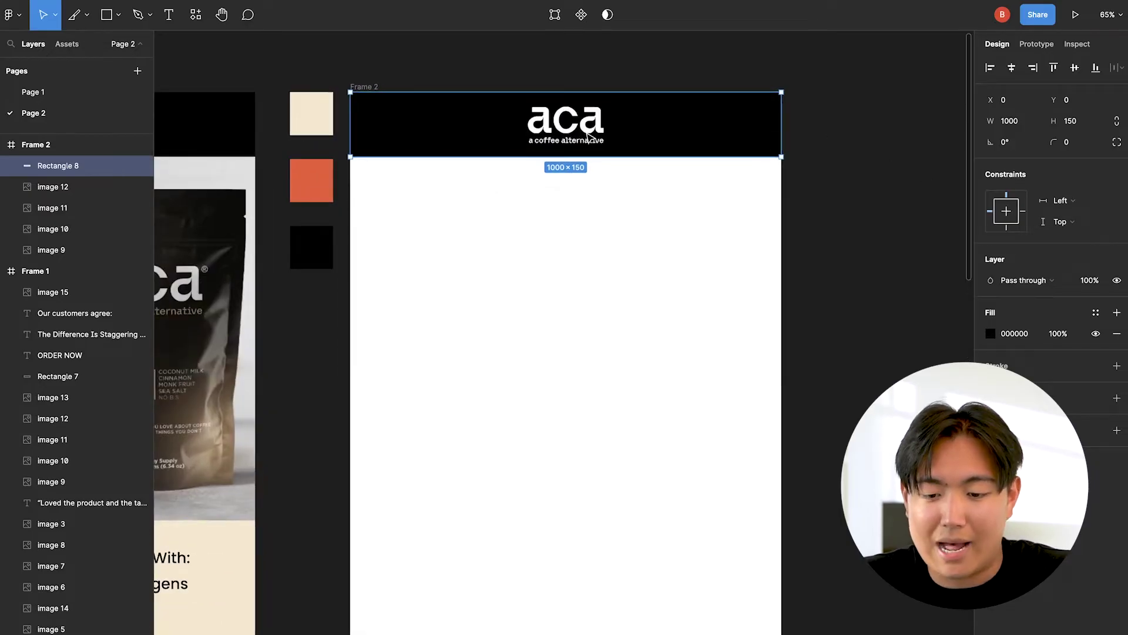
left_click(580, 135)
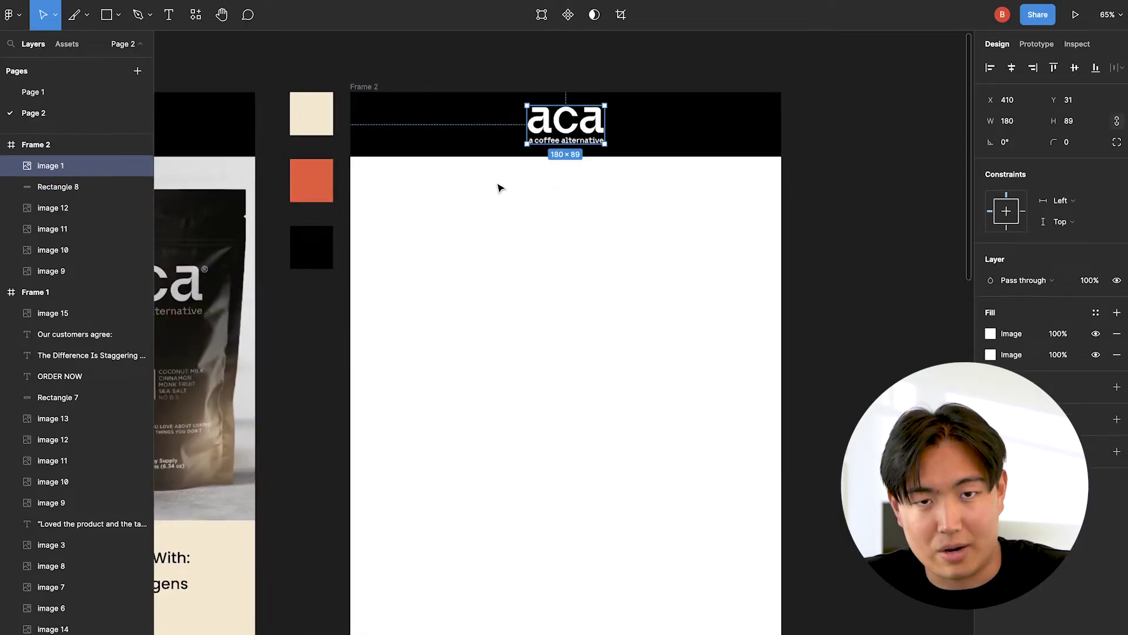
scroll(498, 188, "down", 5)
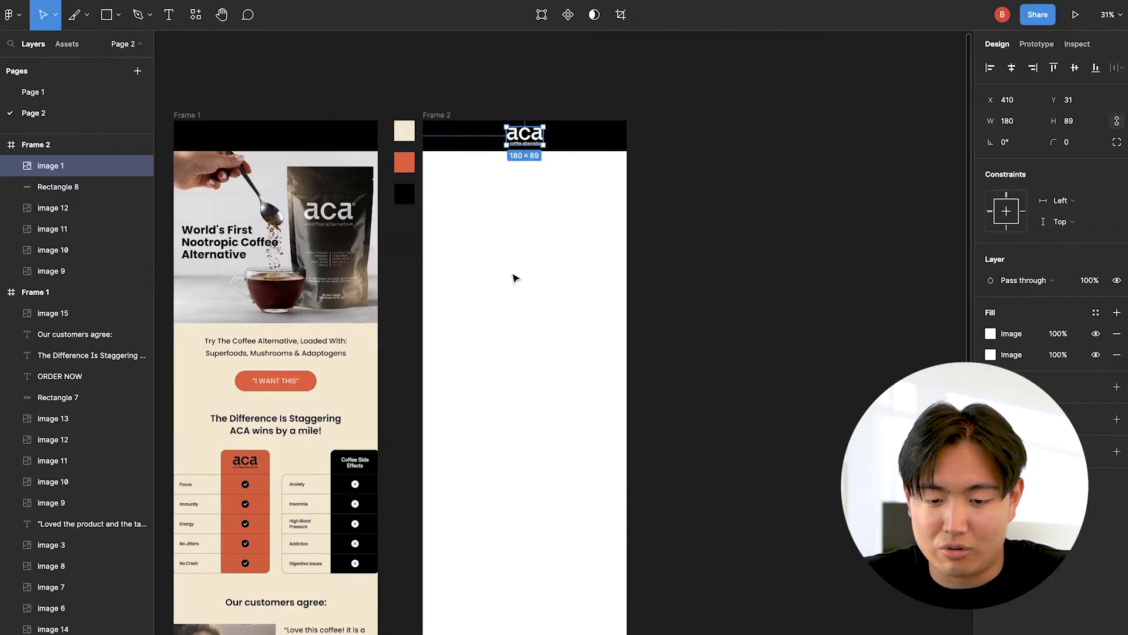
left_click(514, 277)
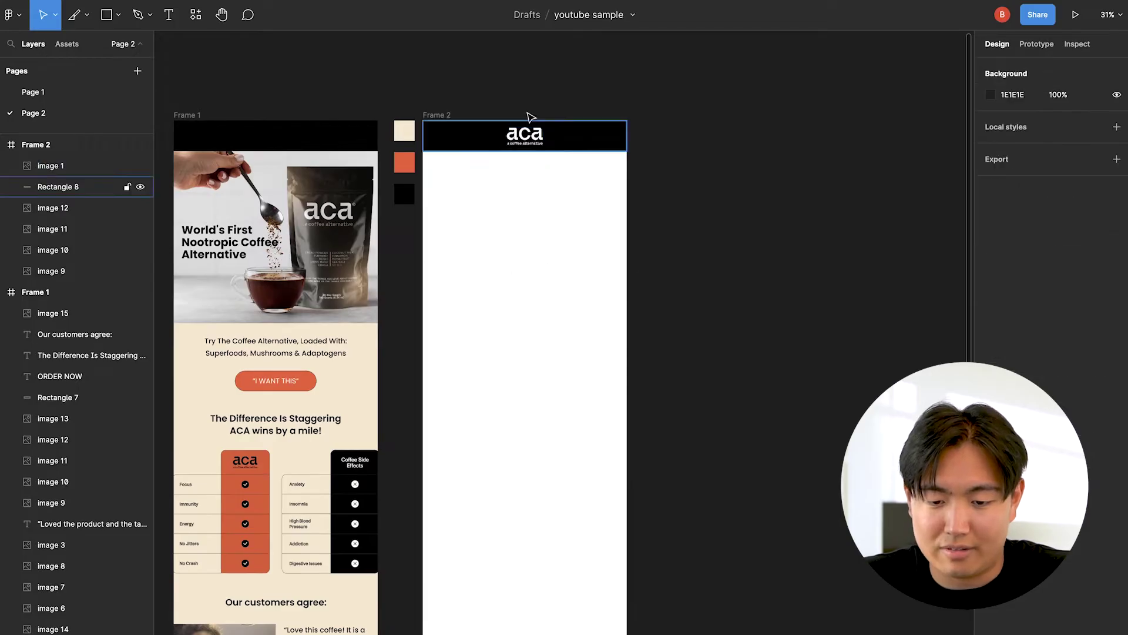
left_click(434, 122)
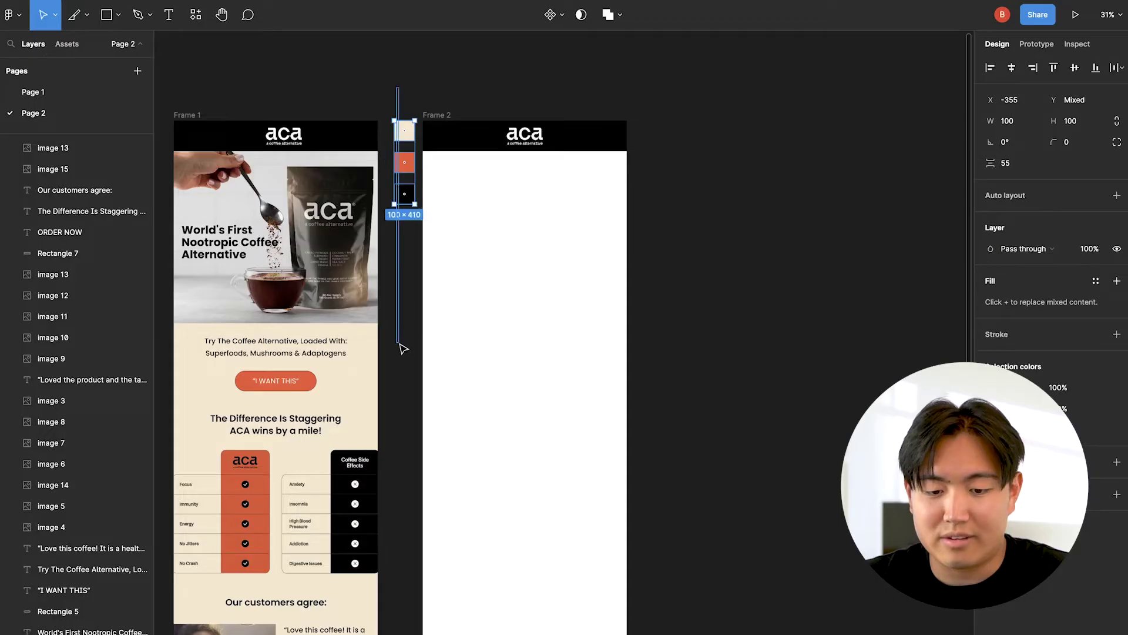
Step: Duplicate the three brand colour swatches beside Frame 1 and place the copies on the far side of Frame 2
left_click_drag(403, 345, 404, 335)
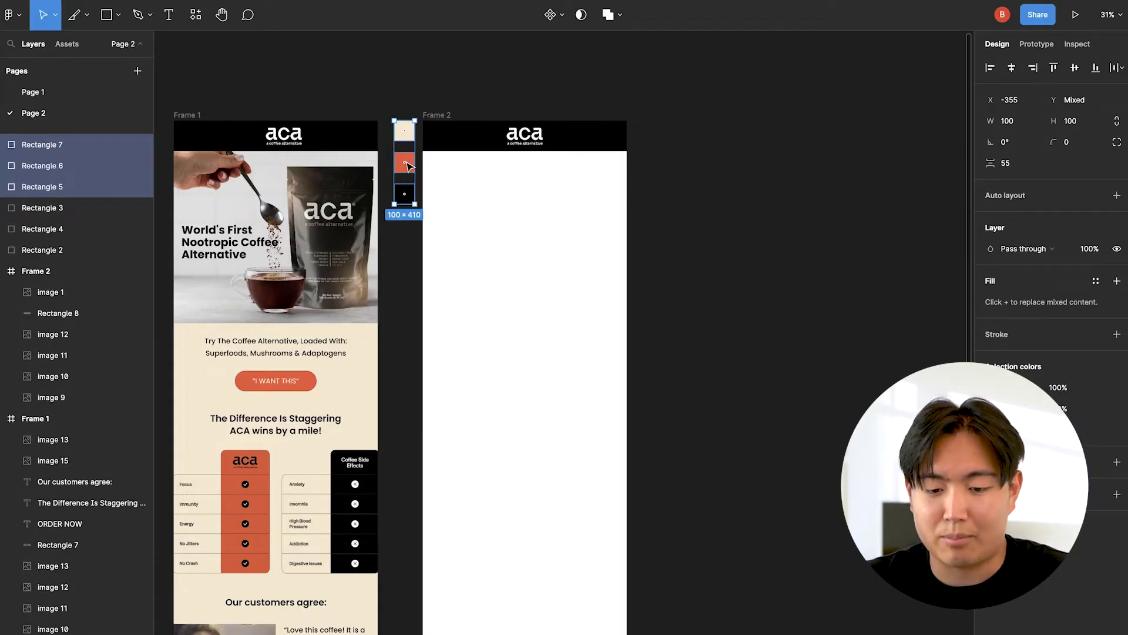
left_click_drag(404, 163, 645, 163)
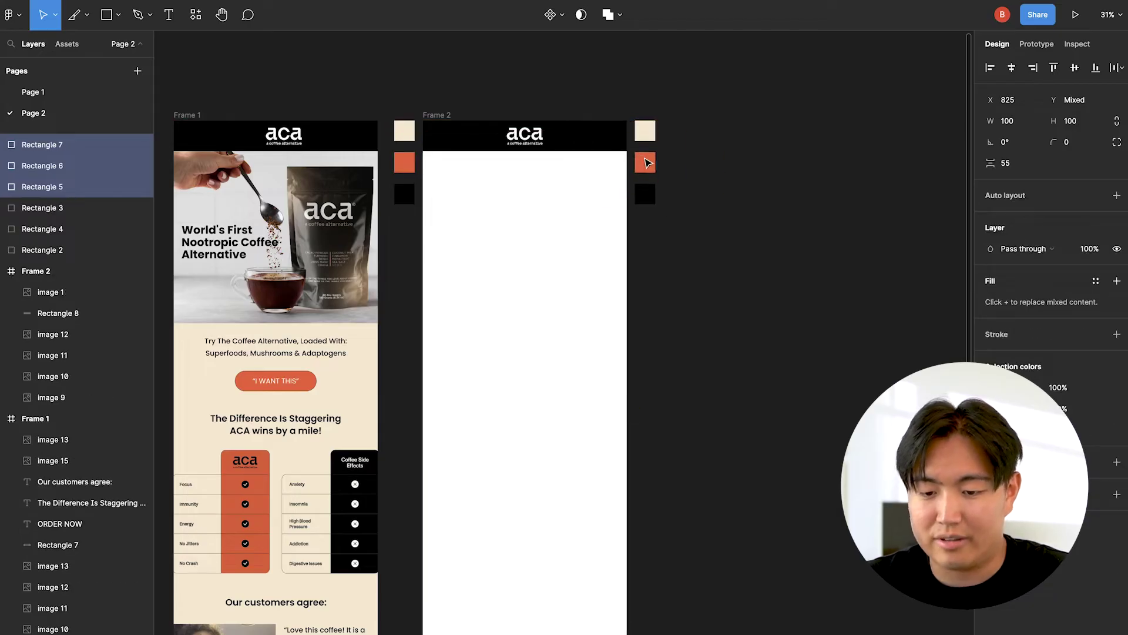
Step: Switch to the drinkaca.com page in the browser and sample the orange announcement bar's colour with ColorPick Eyedropper
key("super+Tab")
key("super+Tab")
key("super+Tab")
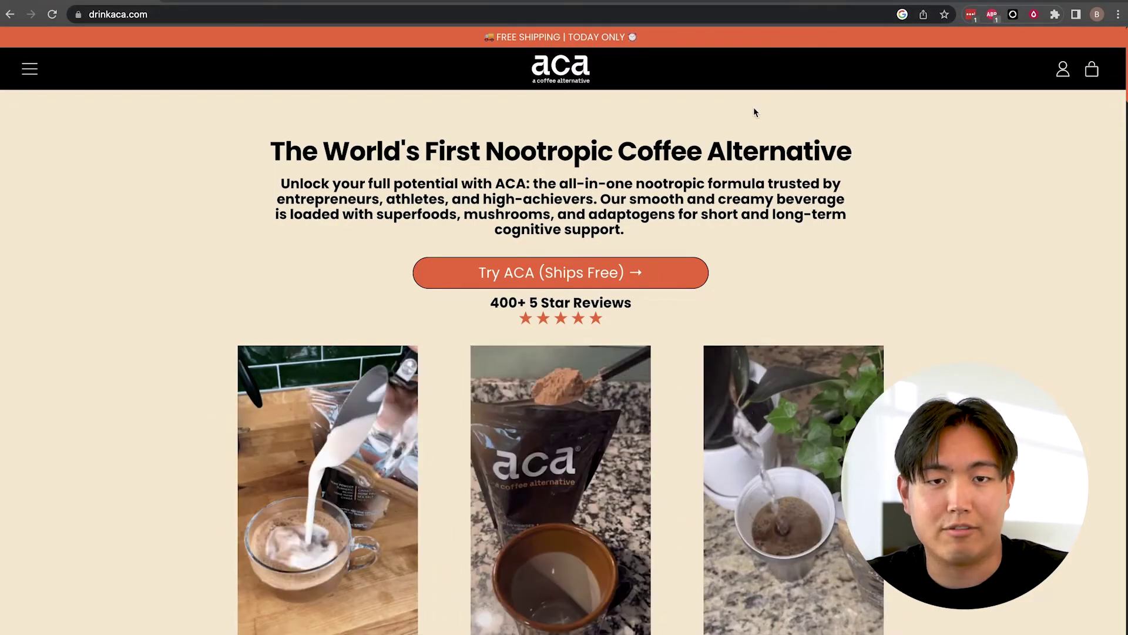
left_click(1056, 13)
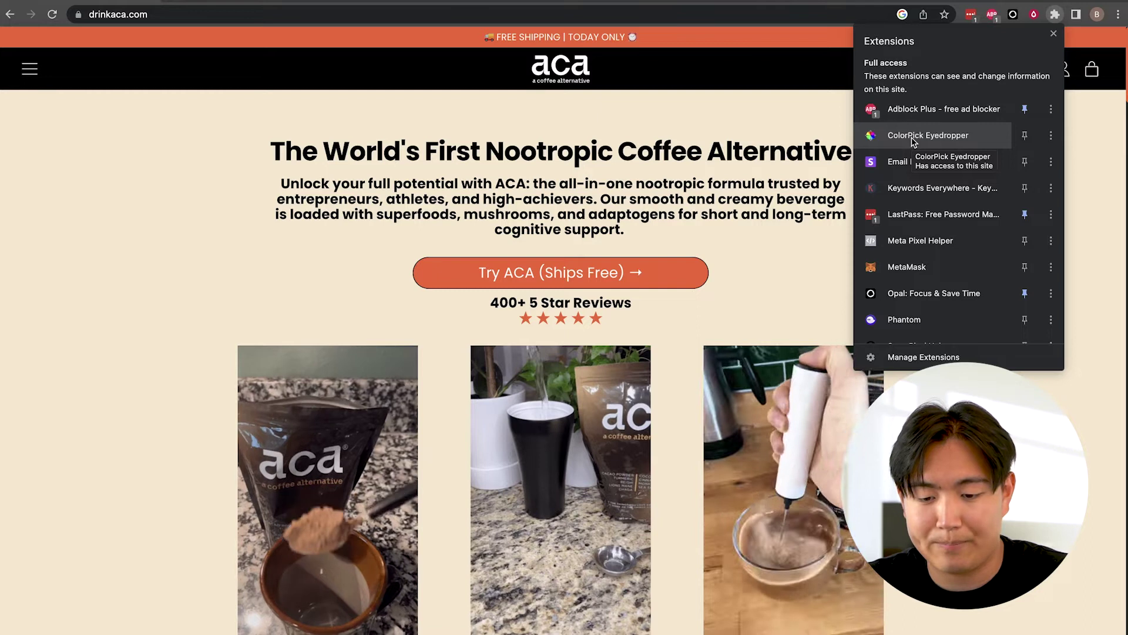
left_click(912, 137)
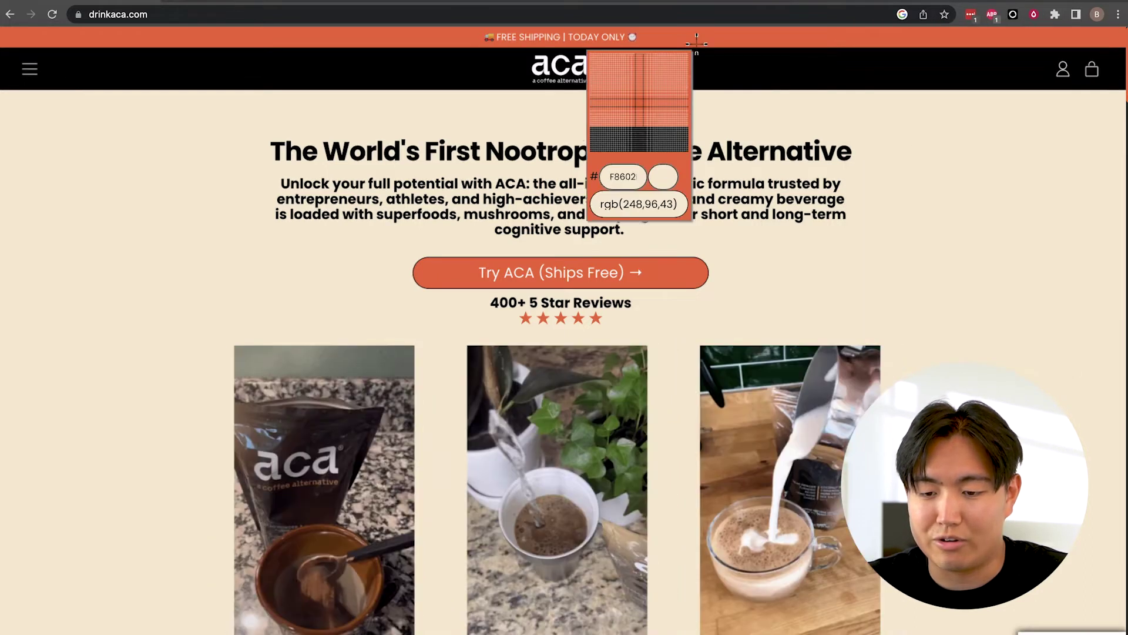
left_click(696, 43)
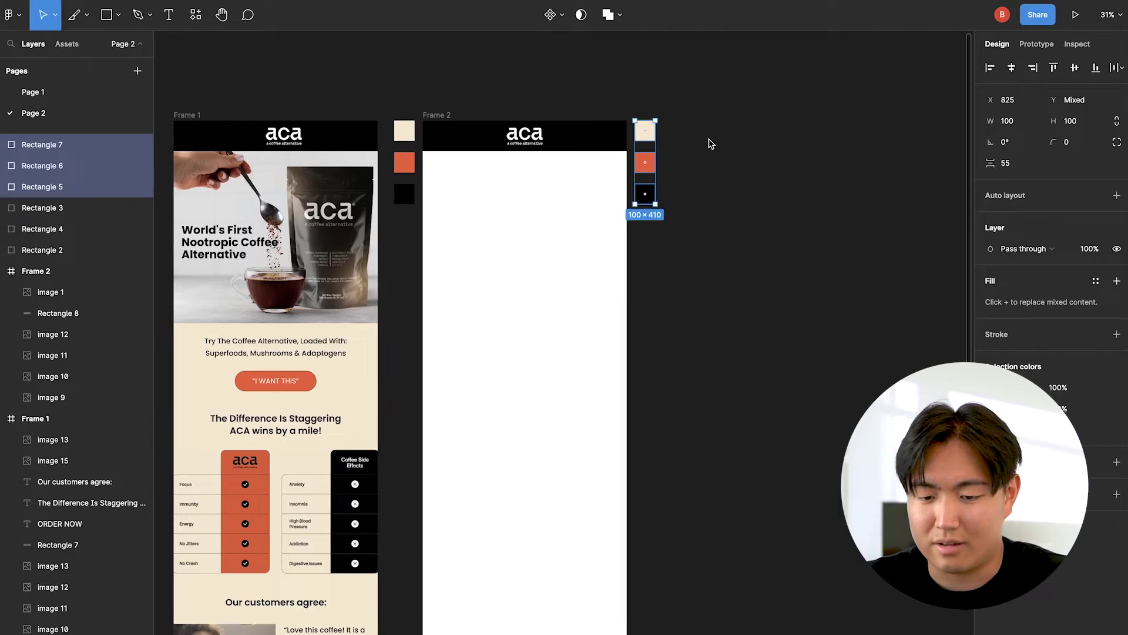
Step: Return to Figma and inspect the fill codes of the copied cream and orange swatches
left_click(617, 142)
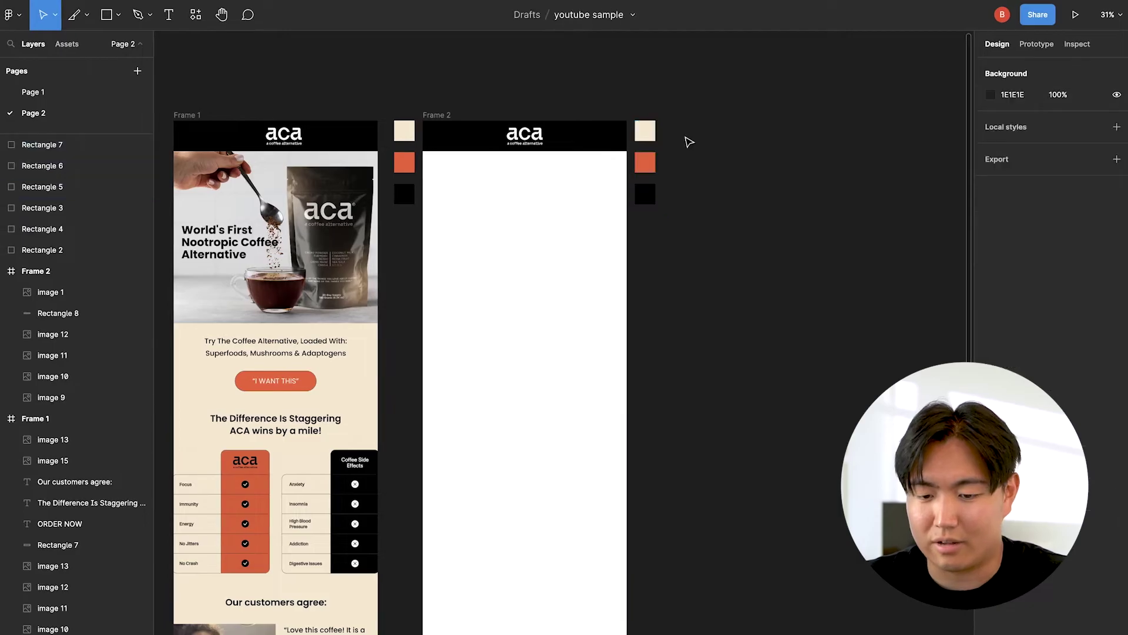
left_click(644, 133)
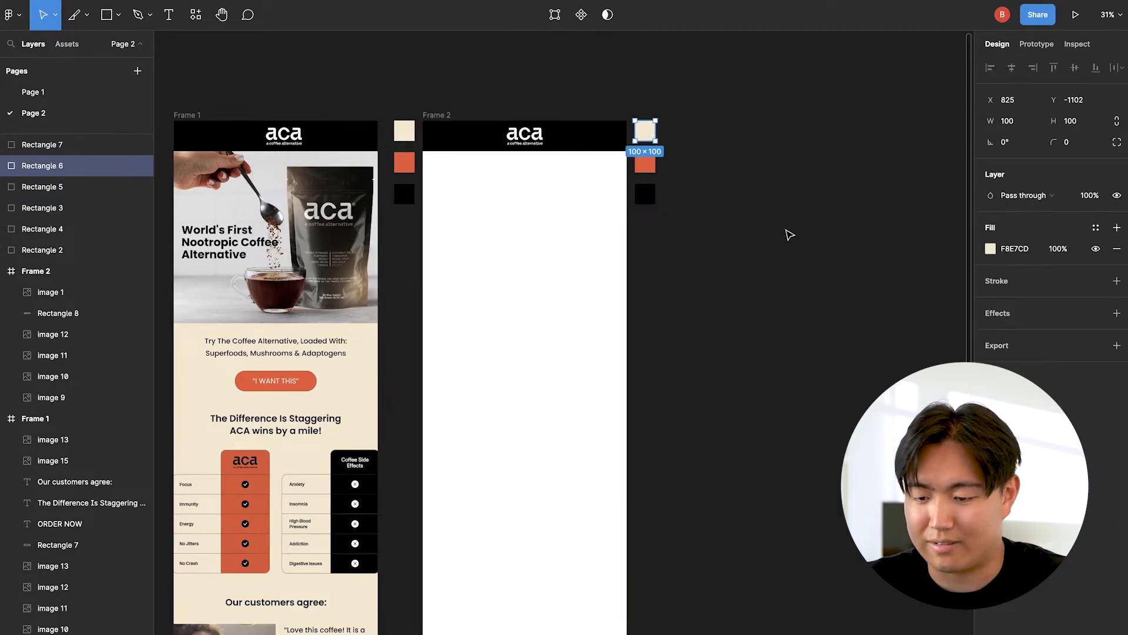
left_click(645, 168)
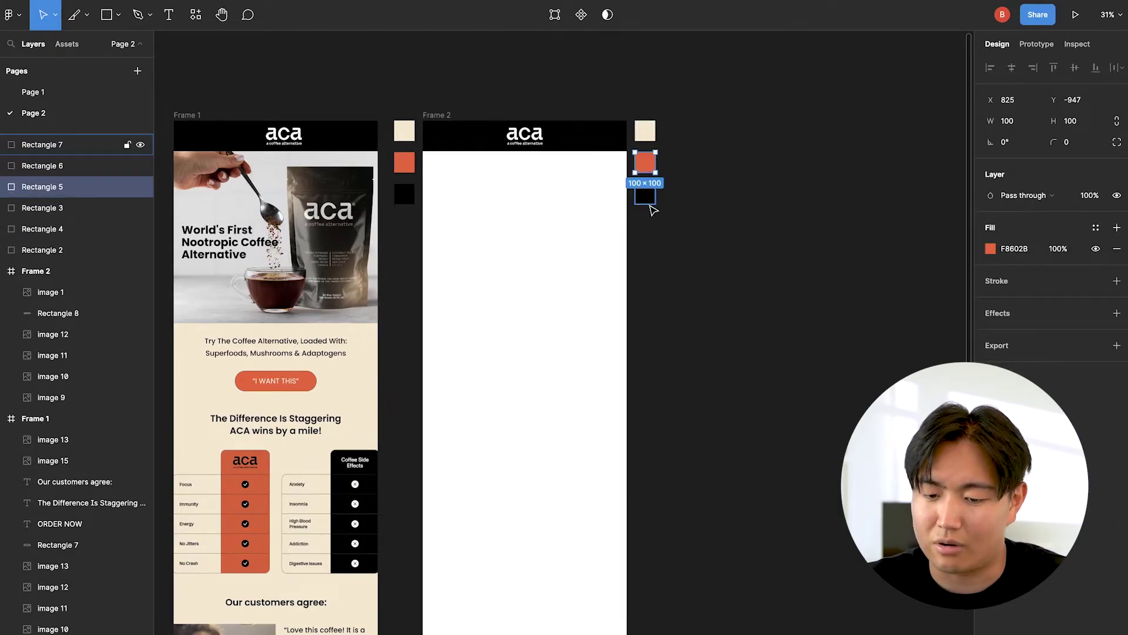
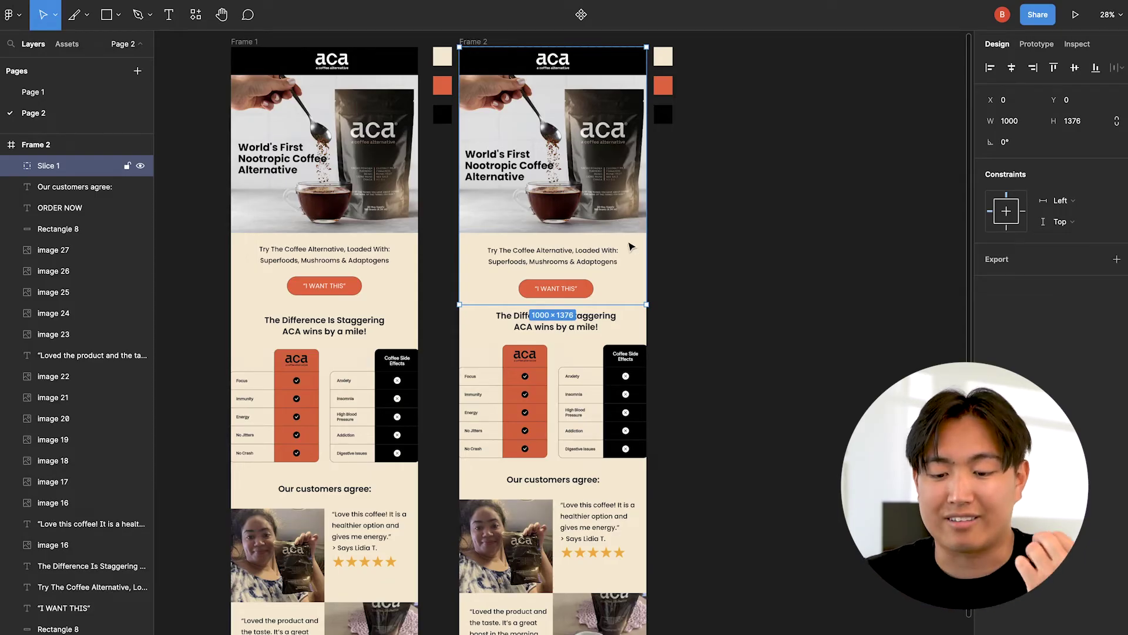
Step: Add a 1x PNG export setting to Slice 1 in Frame 2
left_click(711, 248)
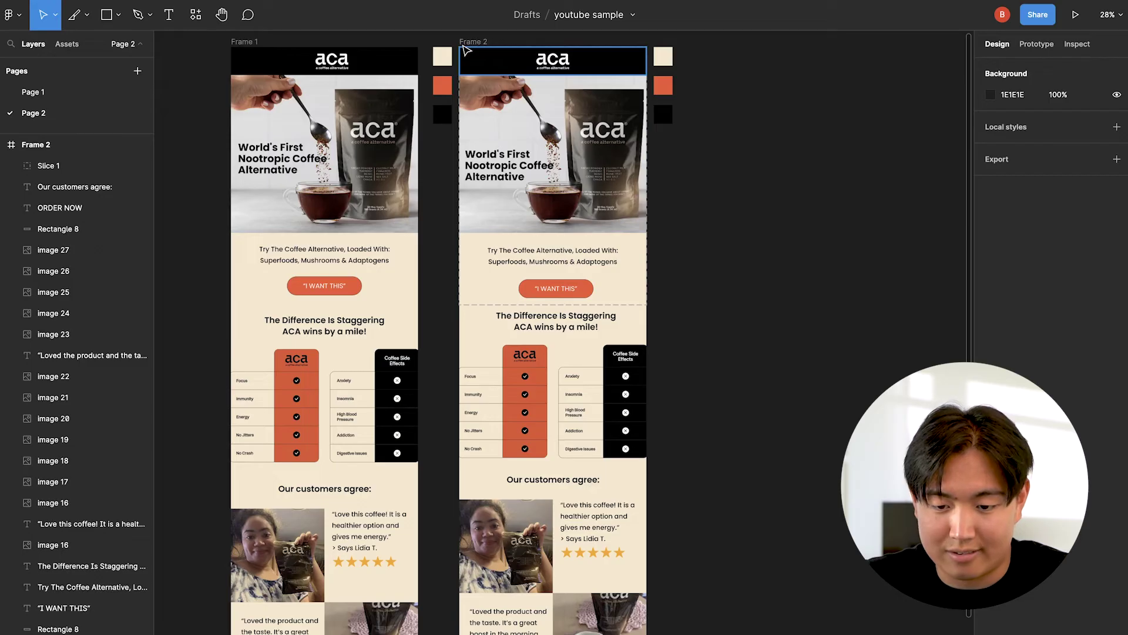
left_click(89, 164)
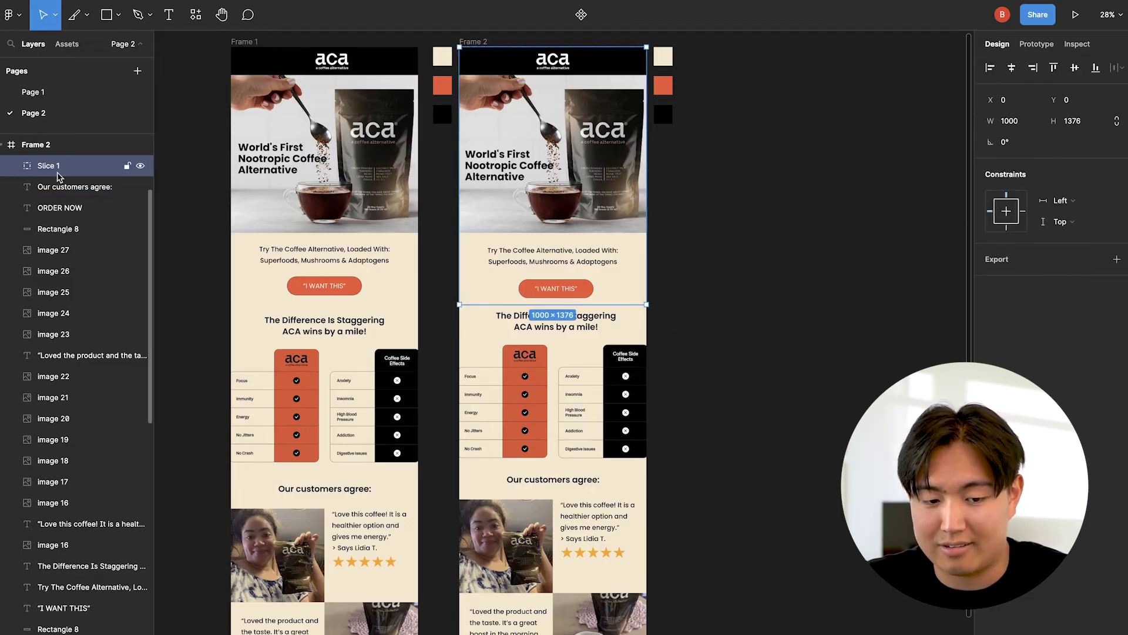
left_click(1117, 259)
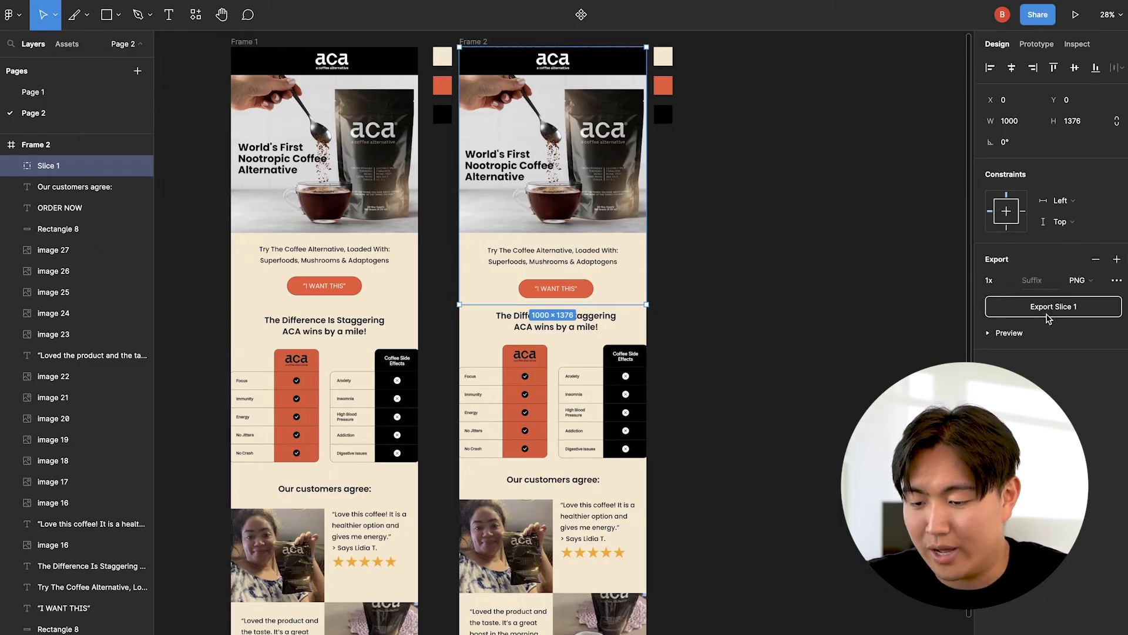
scroll(556, 169, "up", 5)
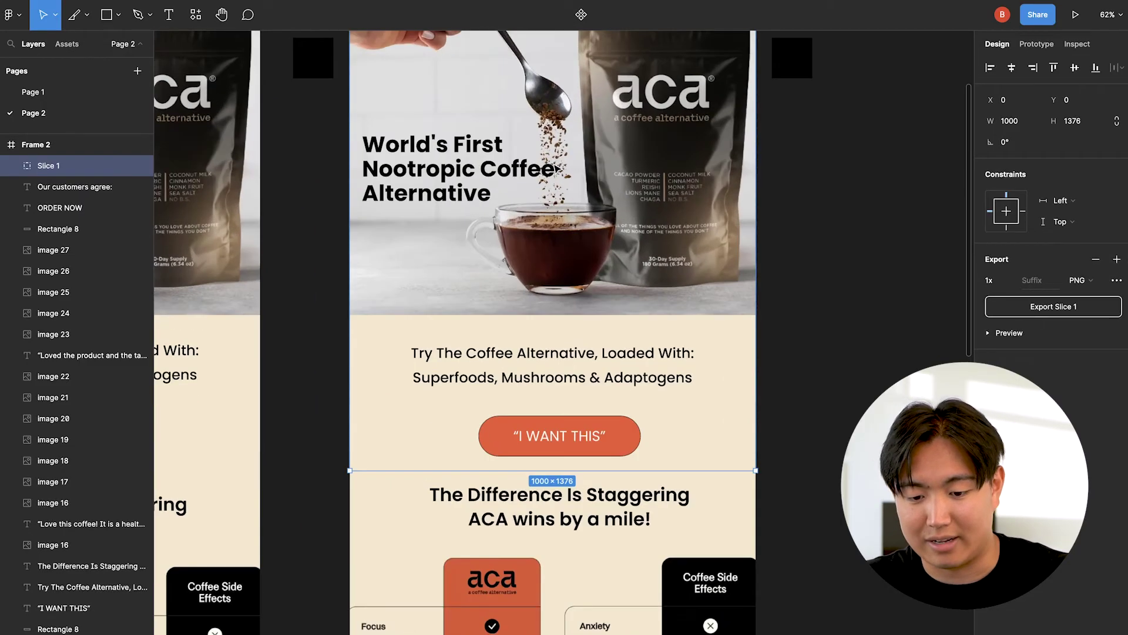
left_click(759, 470)
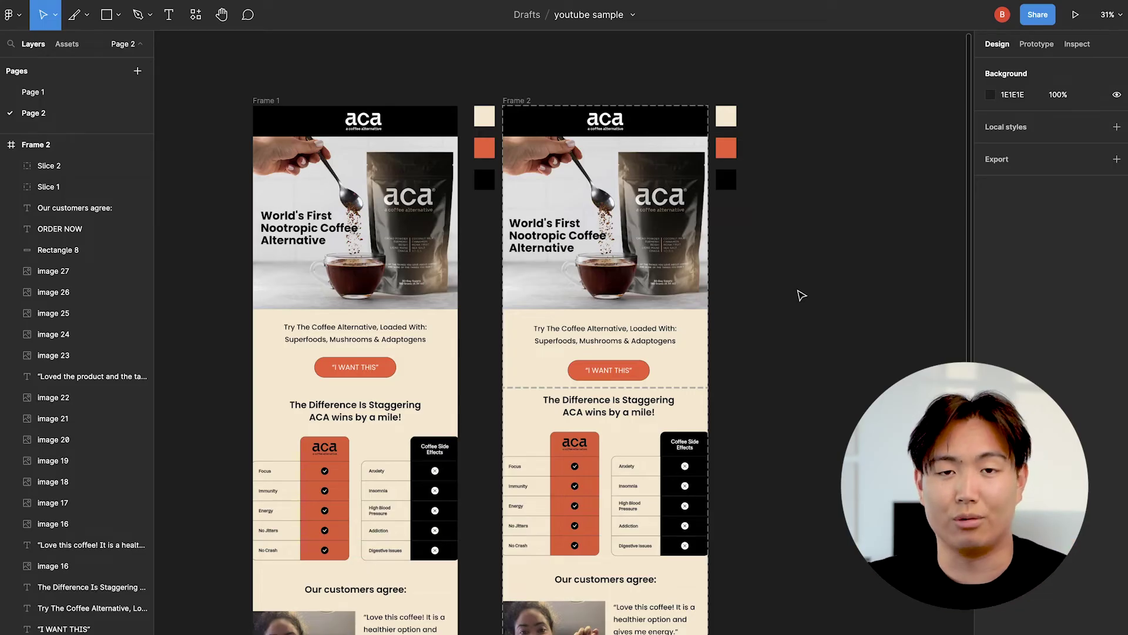
Step: Export Slice 1 of Frame 2 to Downloads under the file name ACA Demo Slice 1.png
left_click(509, 102)
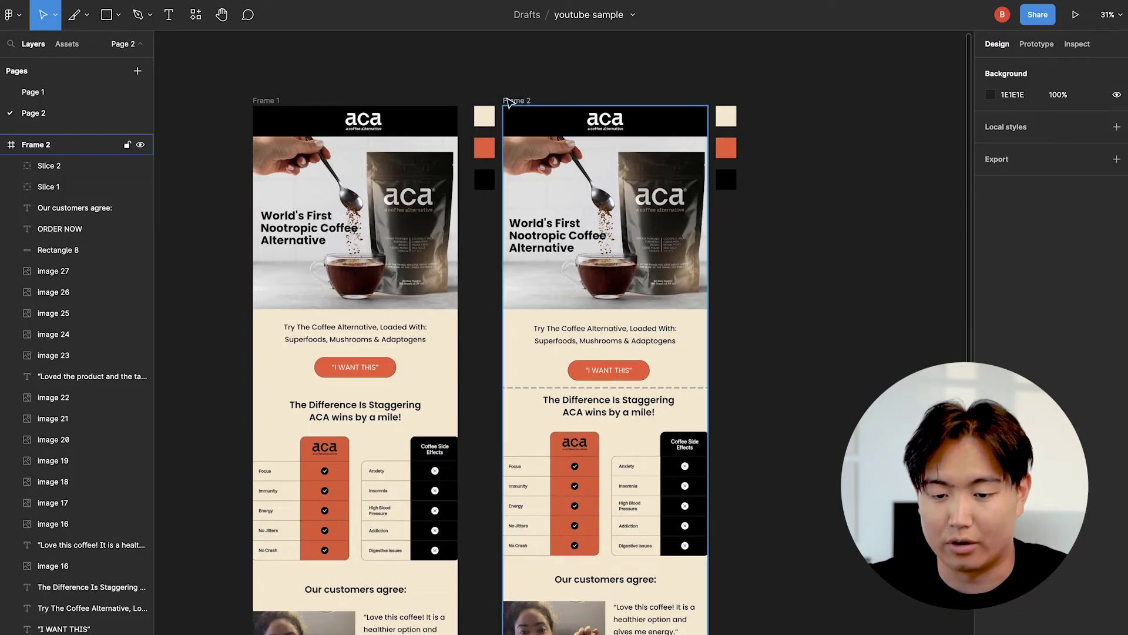
left_click(88, 188)
left_click(1090, 304)
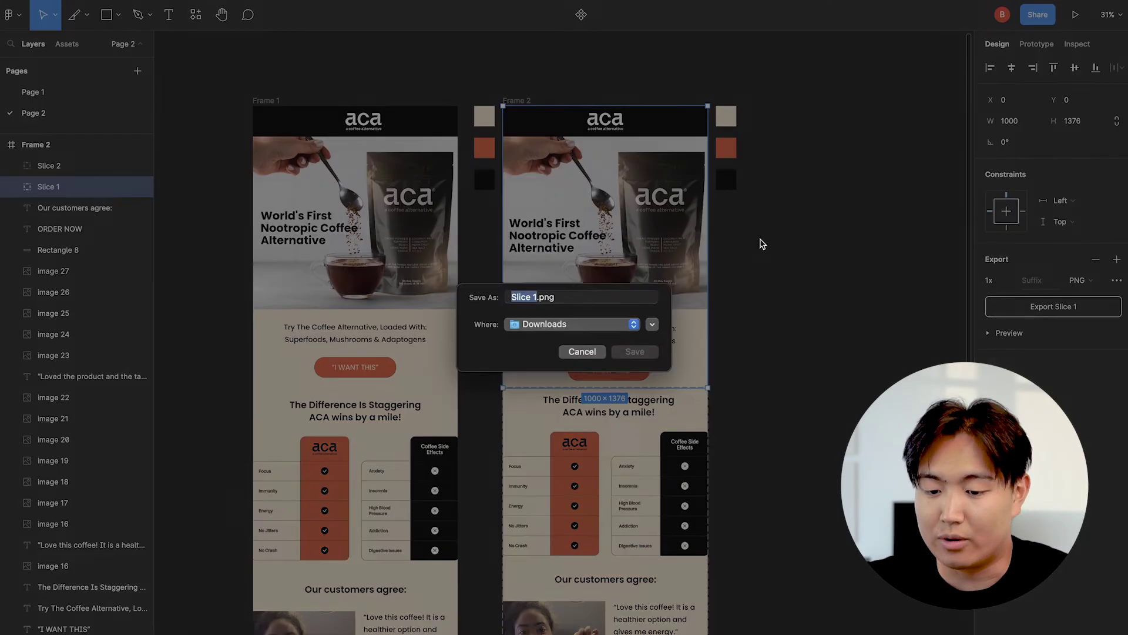
triple_click(509, 303)
left_click(511, 298)
type("ACA")
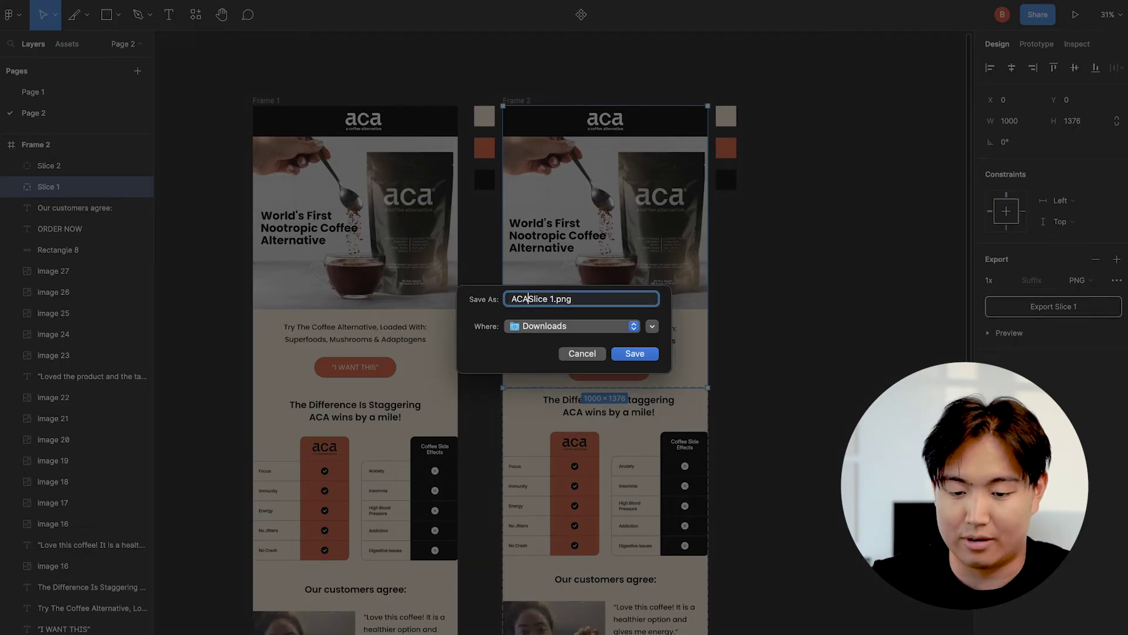
type(" Hero")
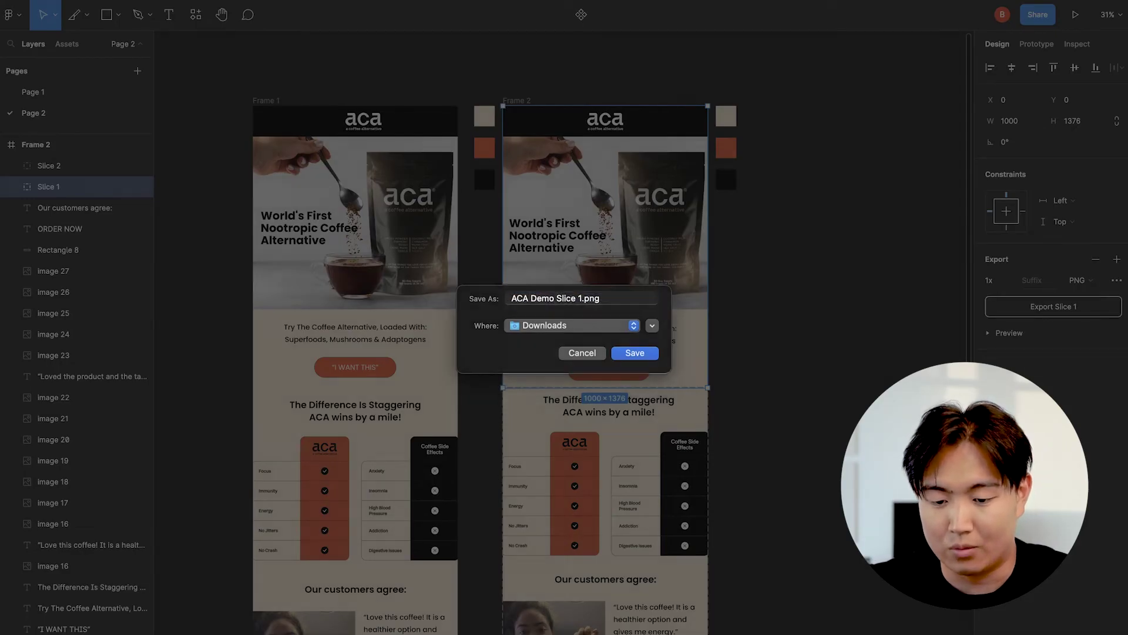
key("Return")
Step: Switch to TinyPNG in the browser and upload ACA Demo Slice 1.png and ACA Demo Slice 2.png for compression
key("super+Tab")
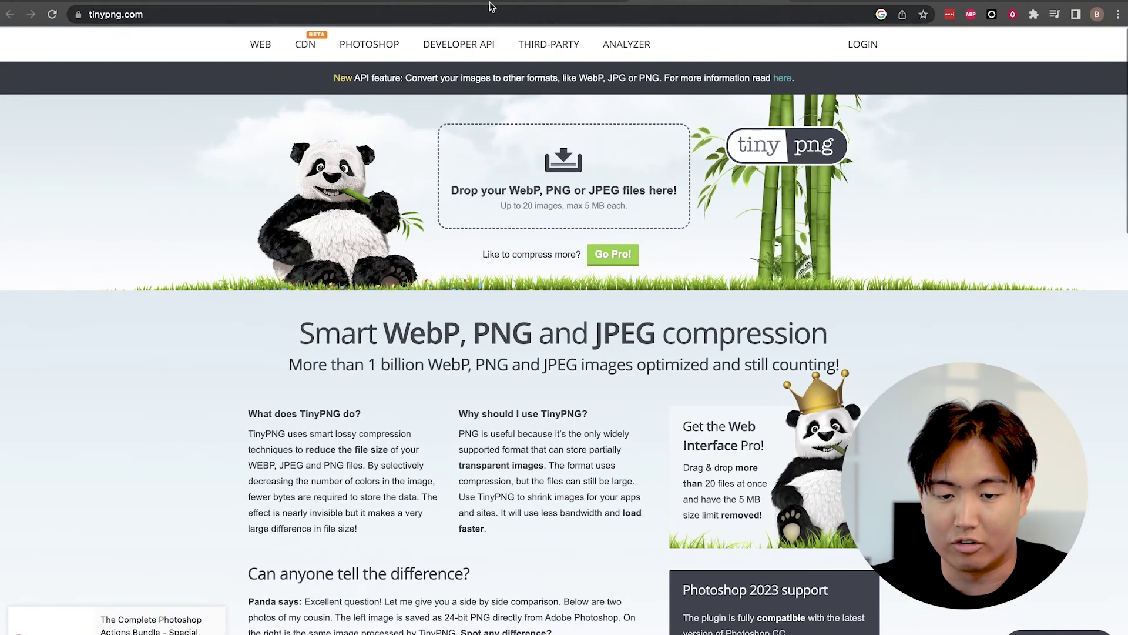
left_click(492, 7)
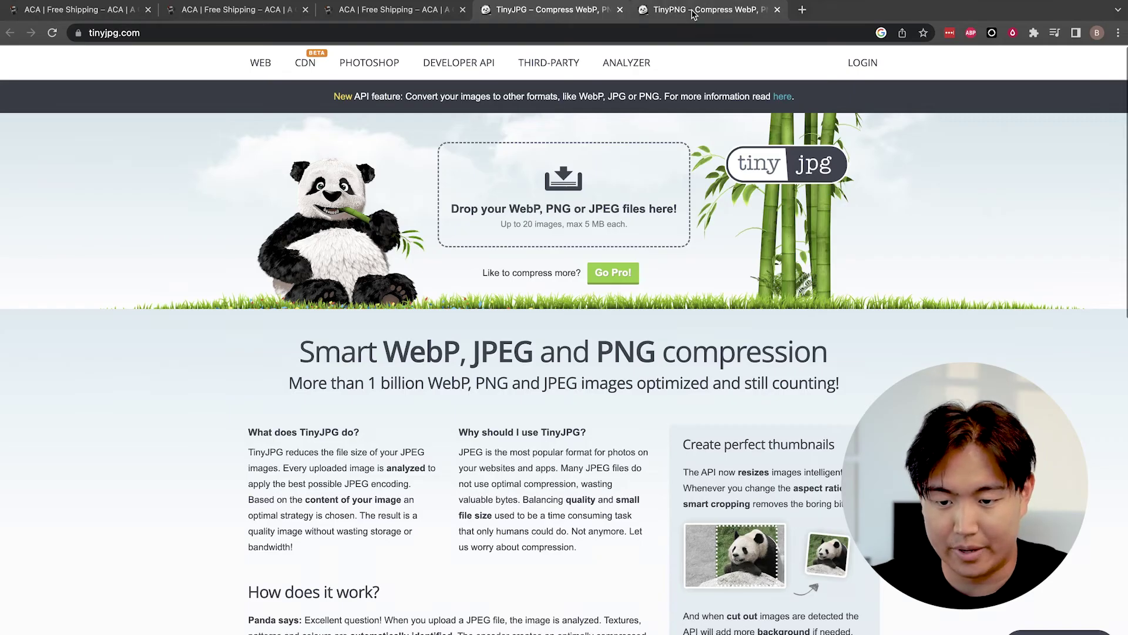
left_click(694, 9)
left_click(563, 194)
left_click(233, 118)
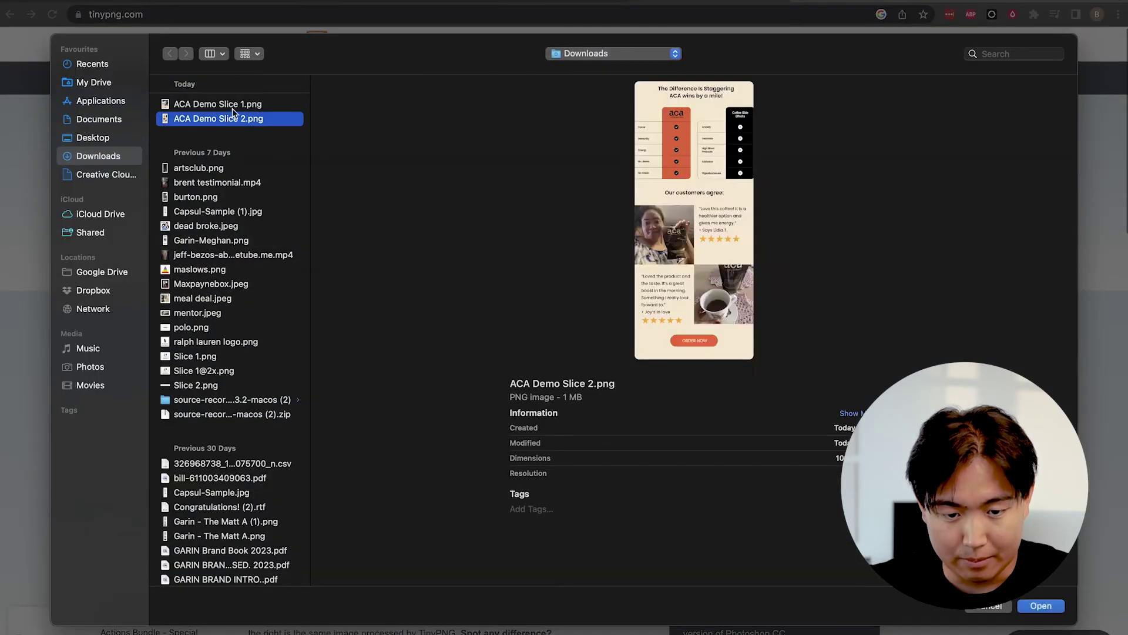
left_click(243, 105, "shift")
key("Return")
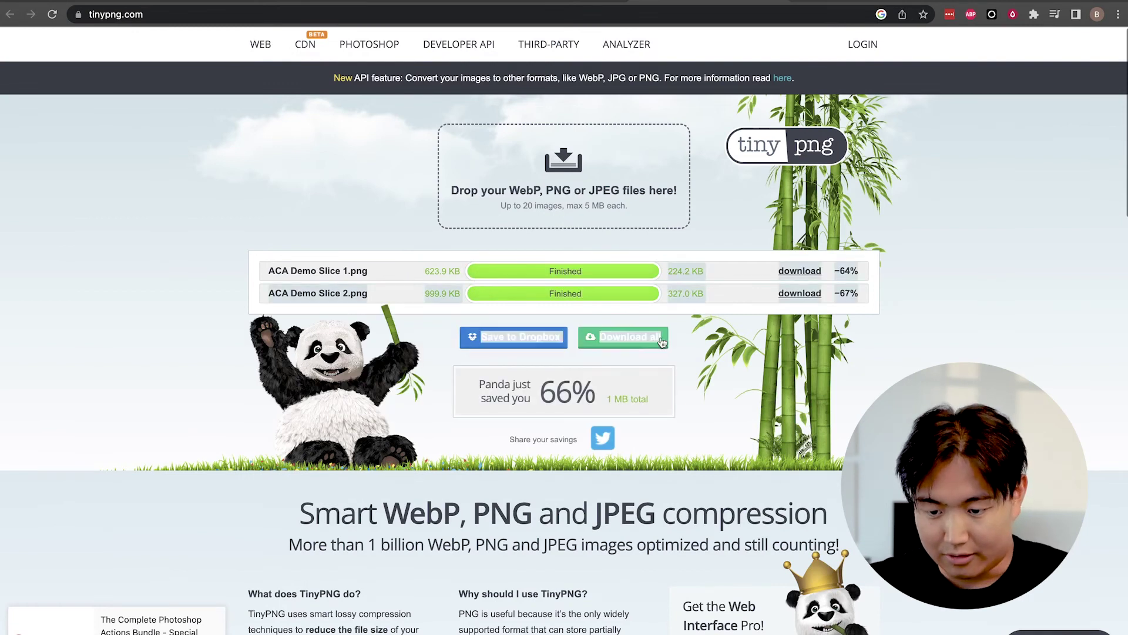
Step: Download both compressed slices from TinyPNG and extract tinified.zip in the Downloads folder
left_click_drag(637, 295, 441, 281)
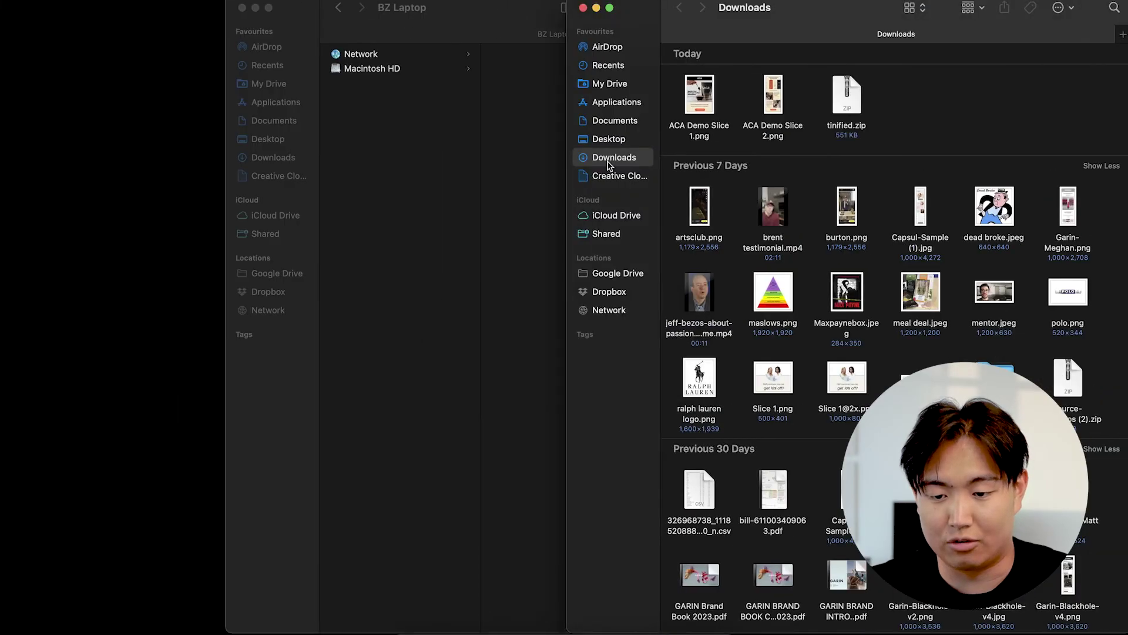
double_click(841, 98)
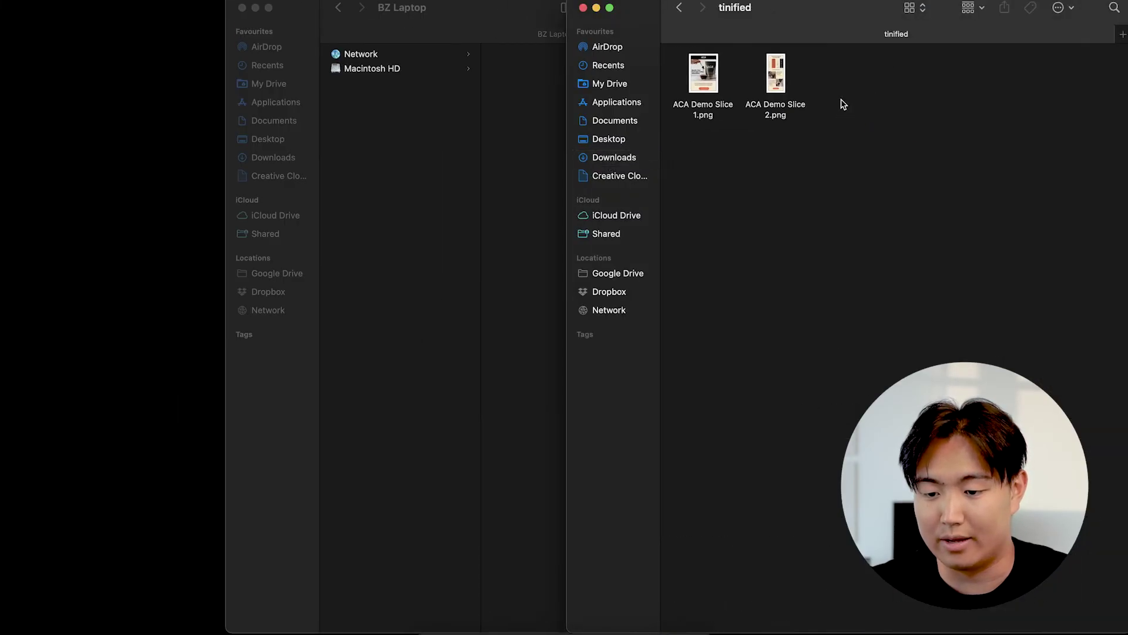
left_click_drag(675, 171, 821, 73)
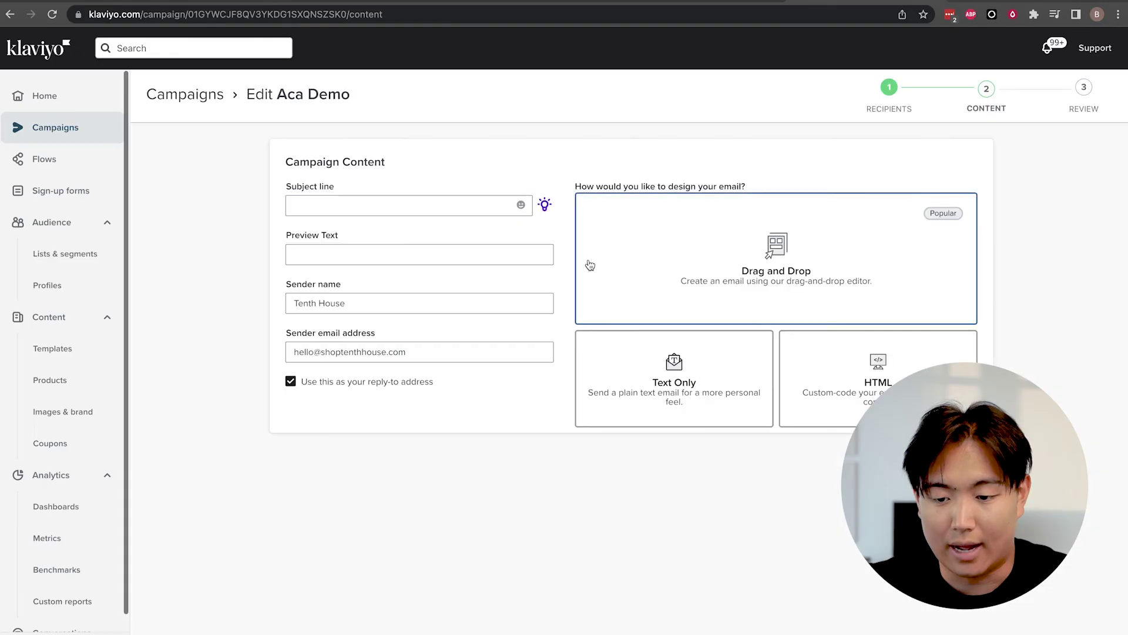
Step: Start a drag-and-drop email for the Aca Demo campaign from the basic 1 Column template
left_click(370, 205)
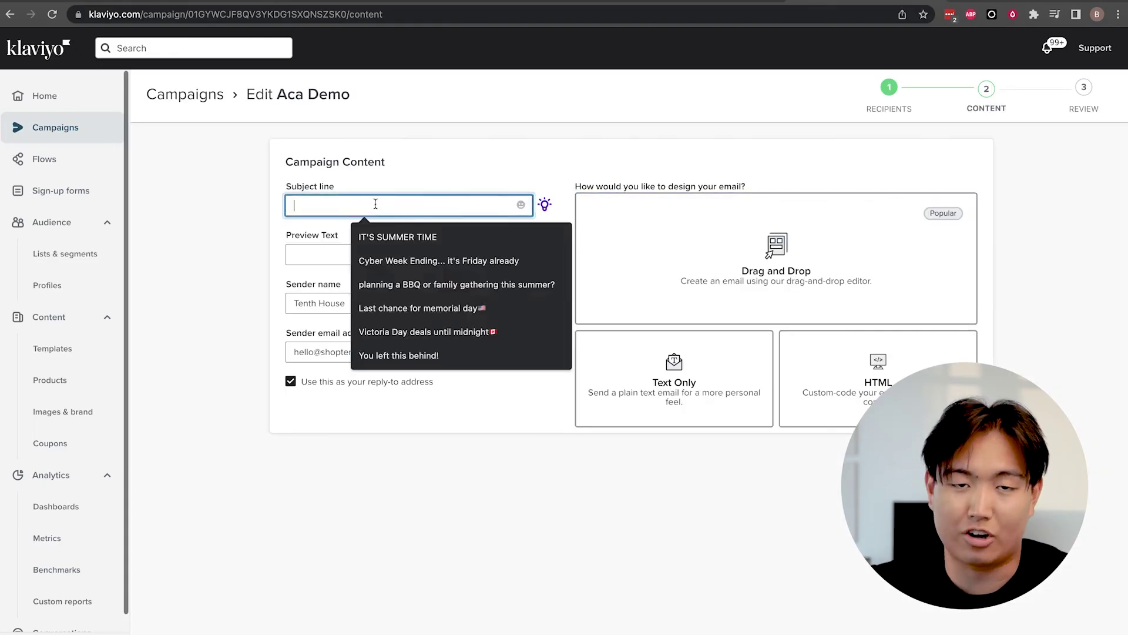
left_click(544, 150)
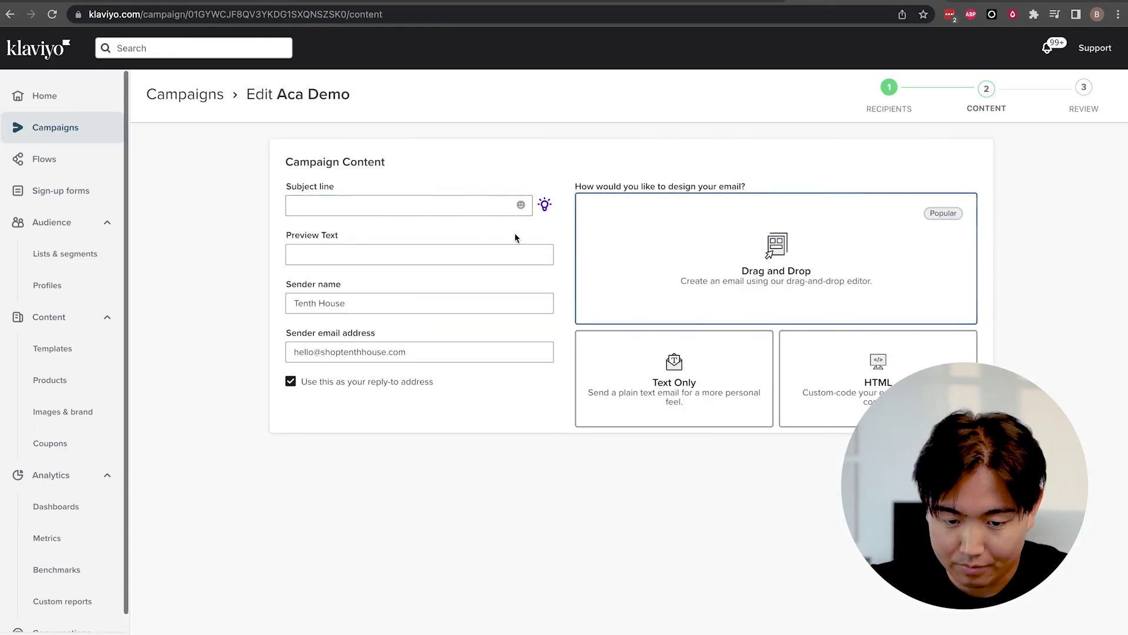
left_click(764, 271)
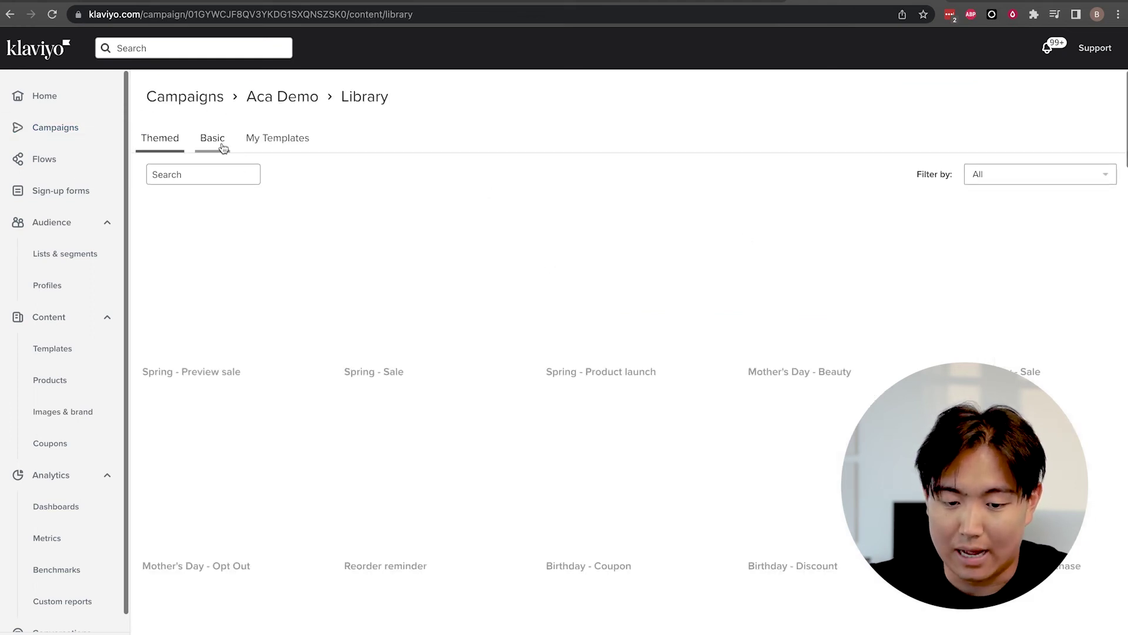
left_click(212, 137)
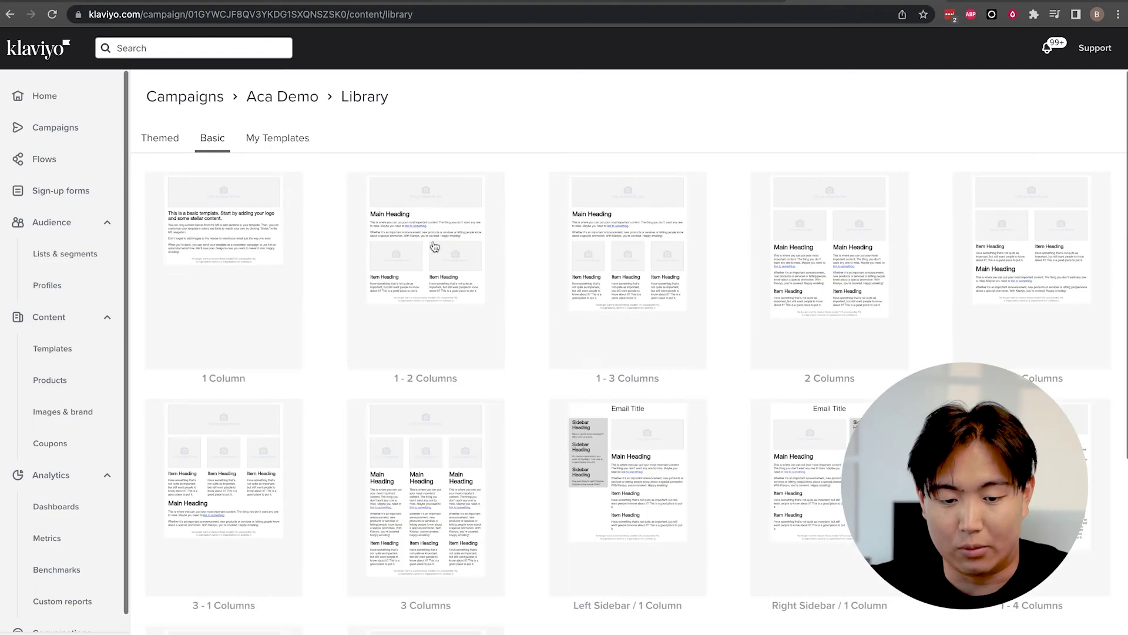
scroll(313, 298, "down", 5)
scroll(313, 298, "up", 6)
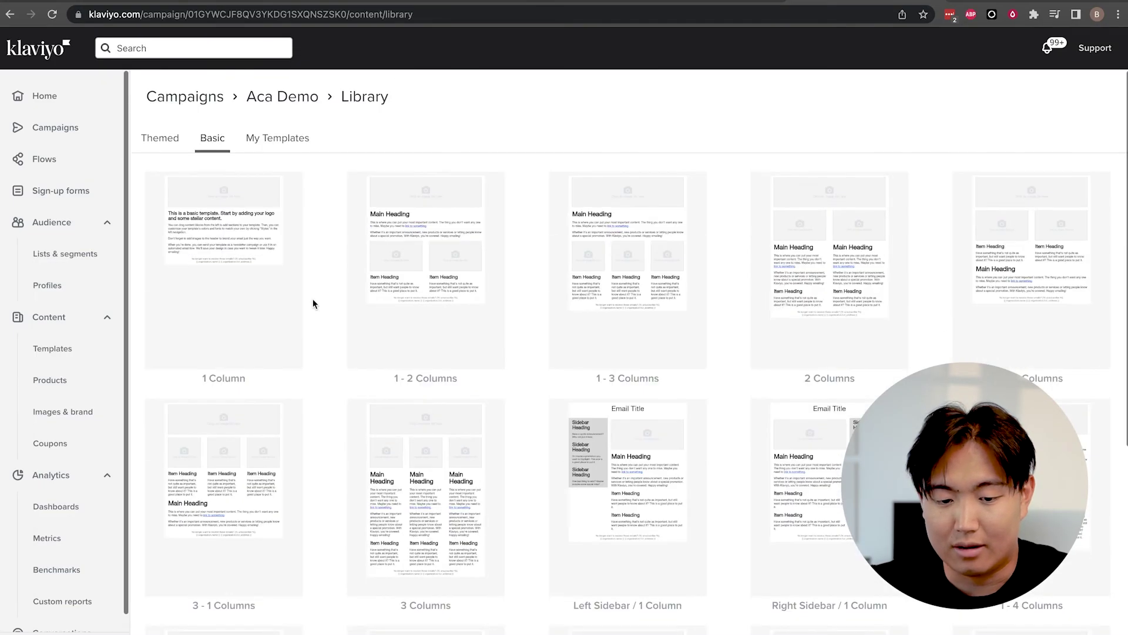
left_click(234, 252)
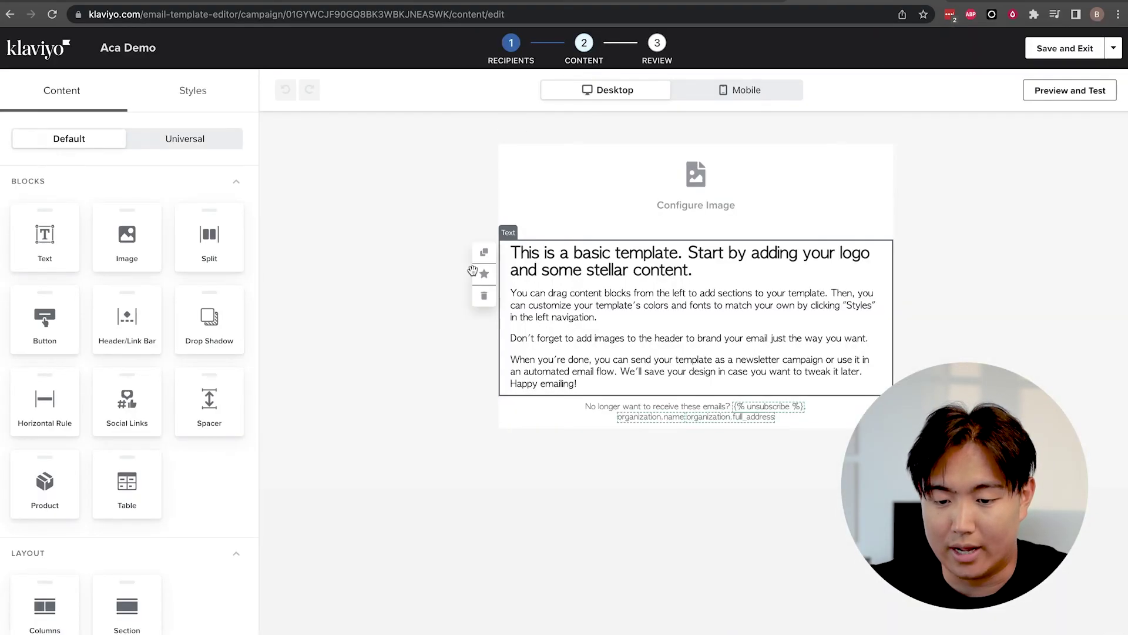
Step: Delete the template's text block and the empty content area left beneath the image block
left_click(485, 292)
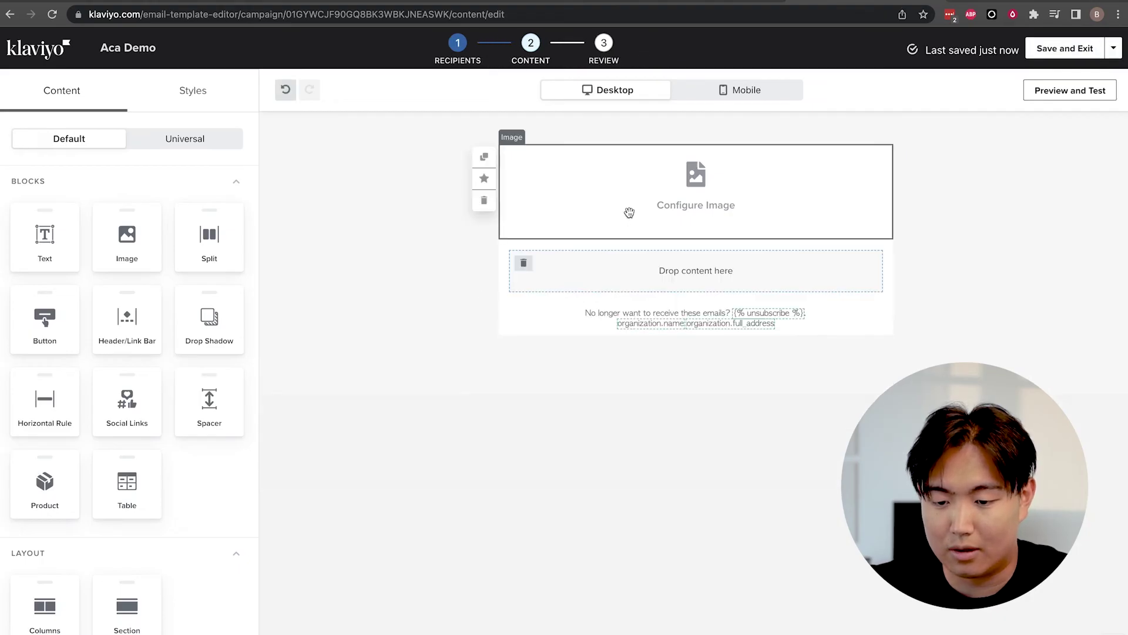
left_click(524, 263)
Step: Upload the compressed ACA Demo Slice 1 image into the template's image block
left_click(536, 191)
left_click(127, 317)
left_click(289, 192)
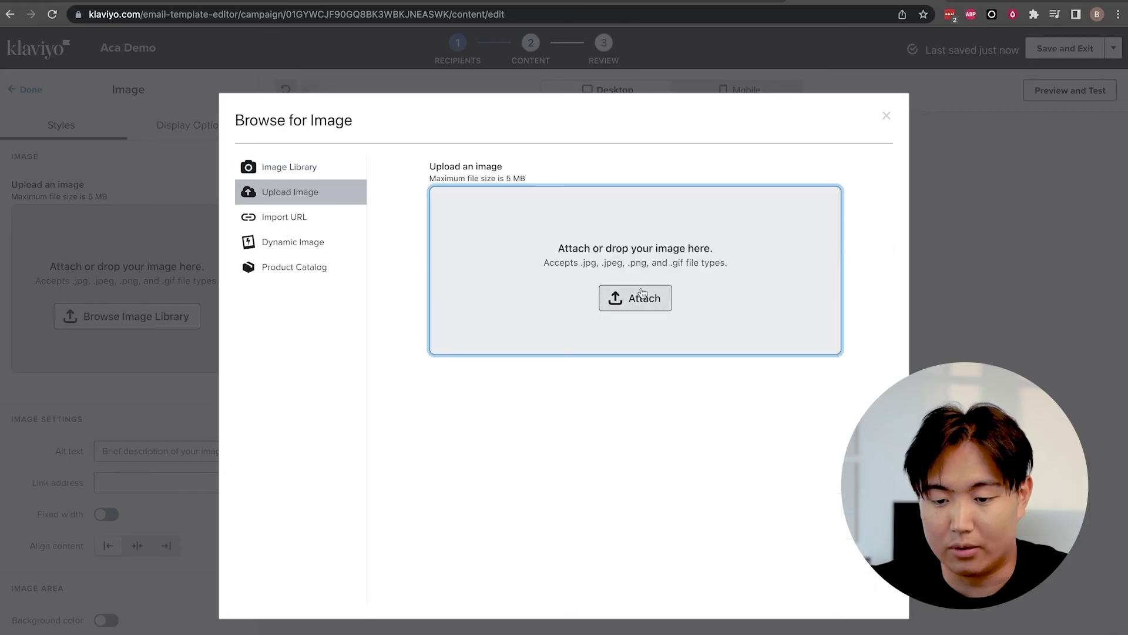
left_click(643, 297)
left_click(242, 107)
double_click(241, 110)
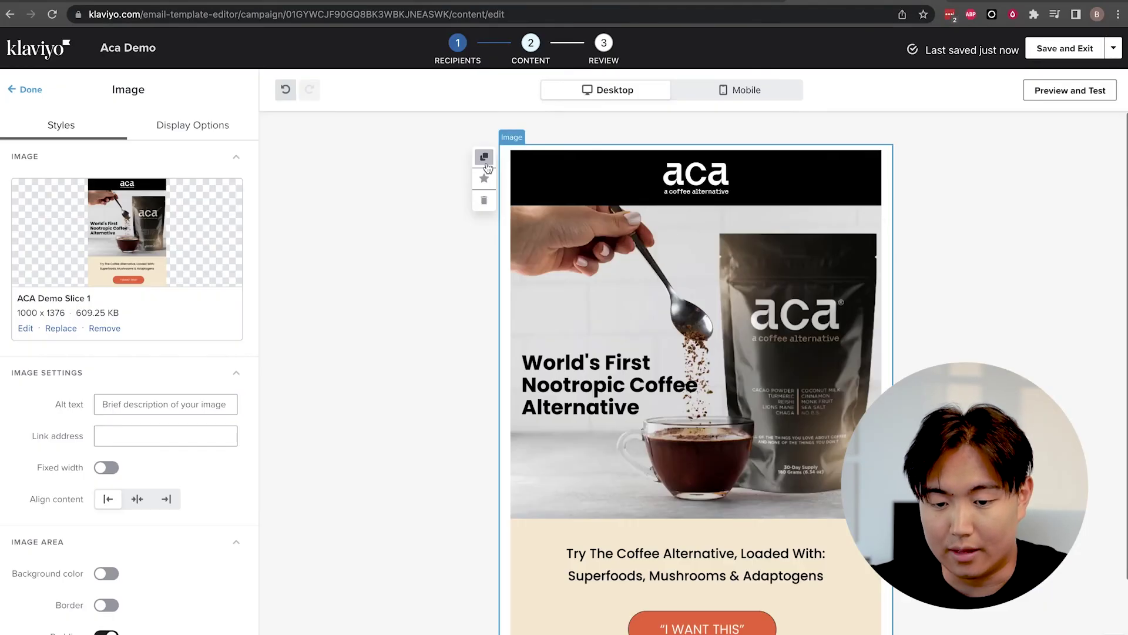
Step: Set the Slice 1 image's left/right image-area padding to 0 px and switch its image-area padding off
scroll(647, 264, "down", 3)
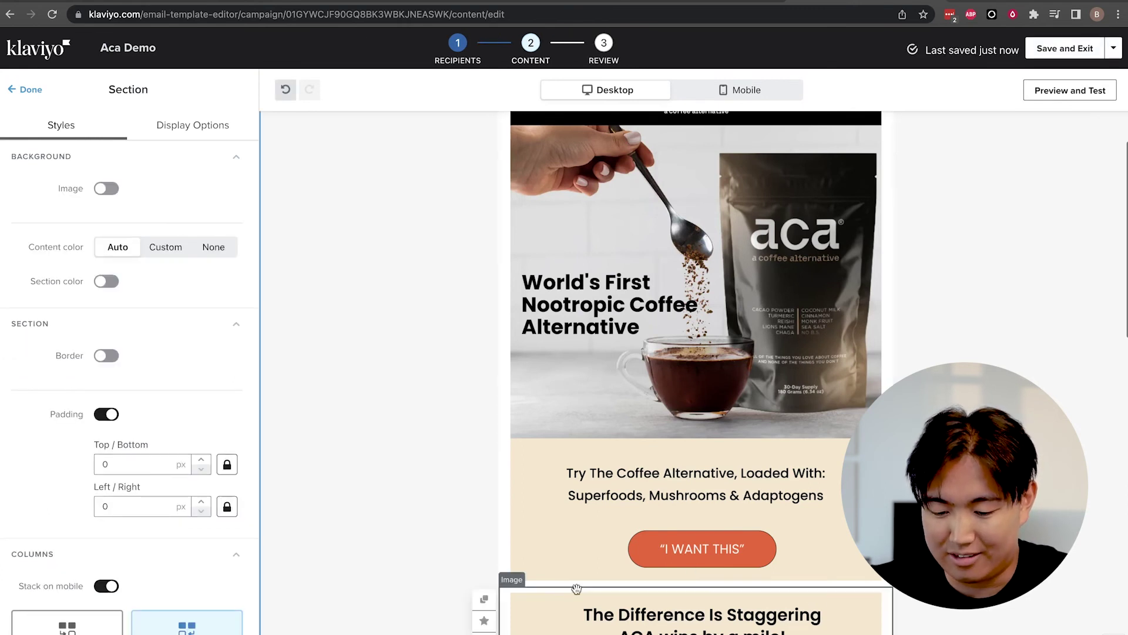
scroll(605, 552, "down", 1)
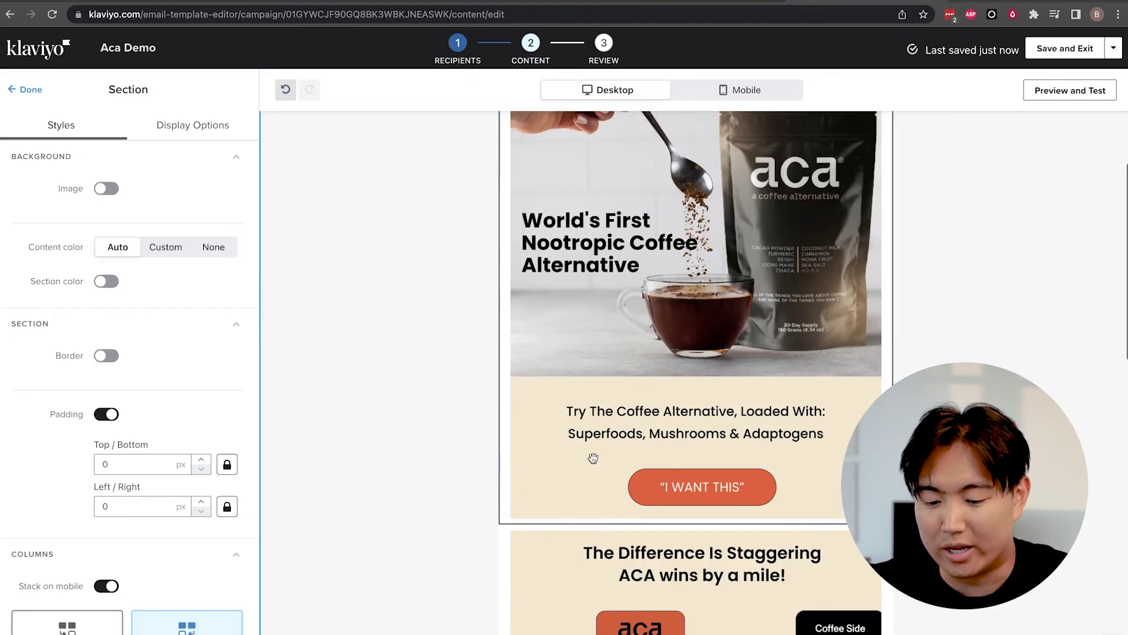
left_click(629, 484)
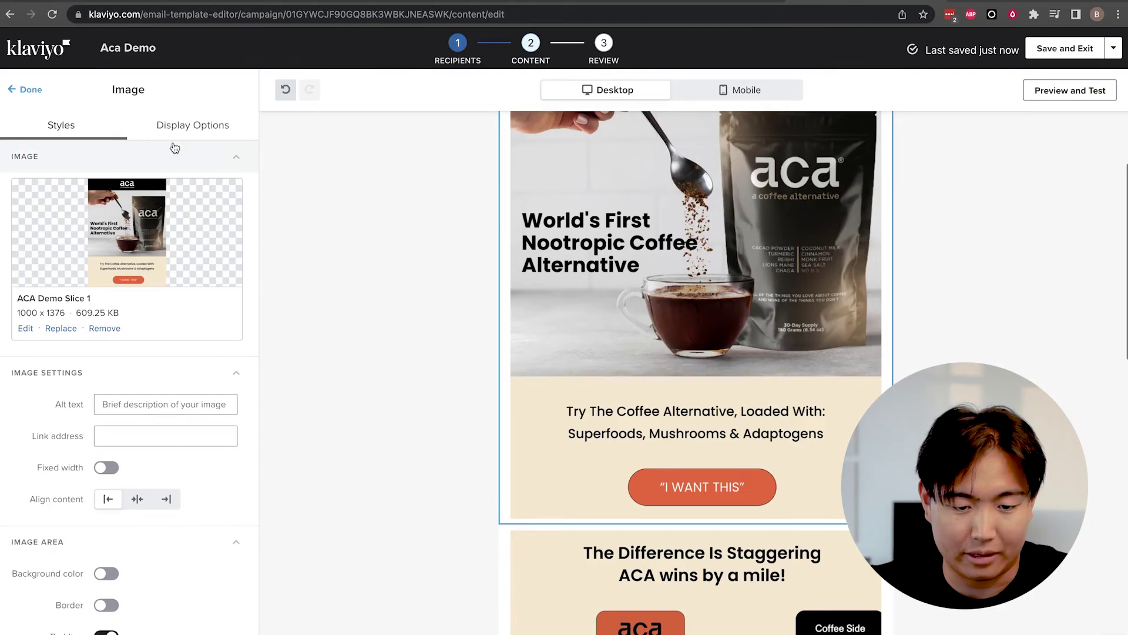
left_click(216, 134)
scroll(133, 282, "down", 5)
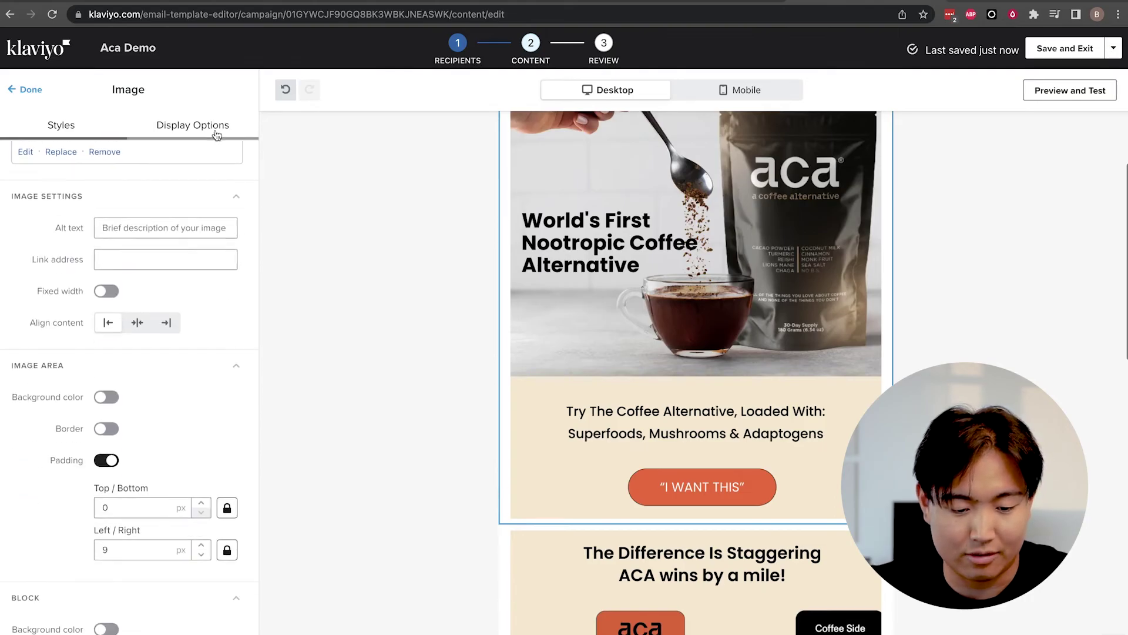
left_click(140, 438)
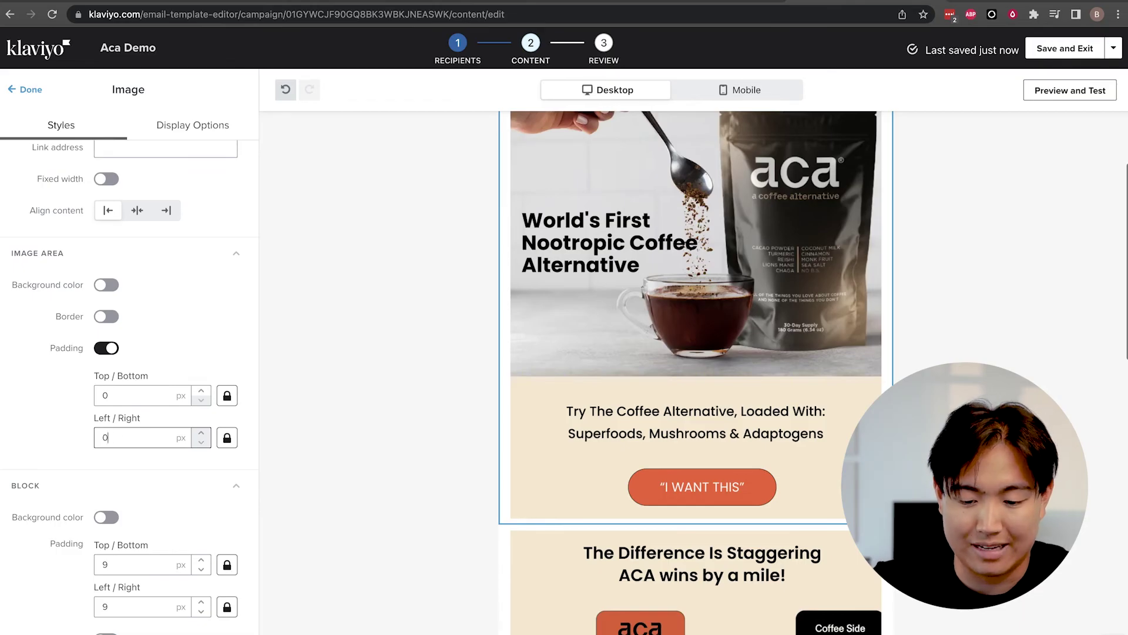
left_click(72, 439)
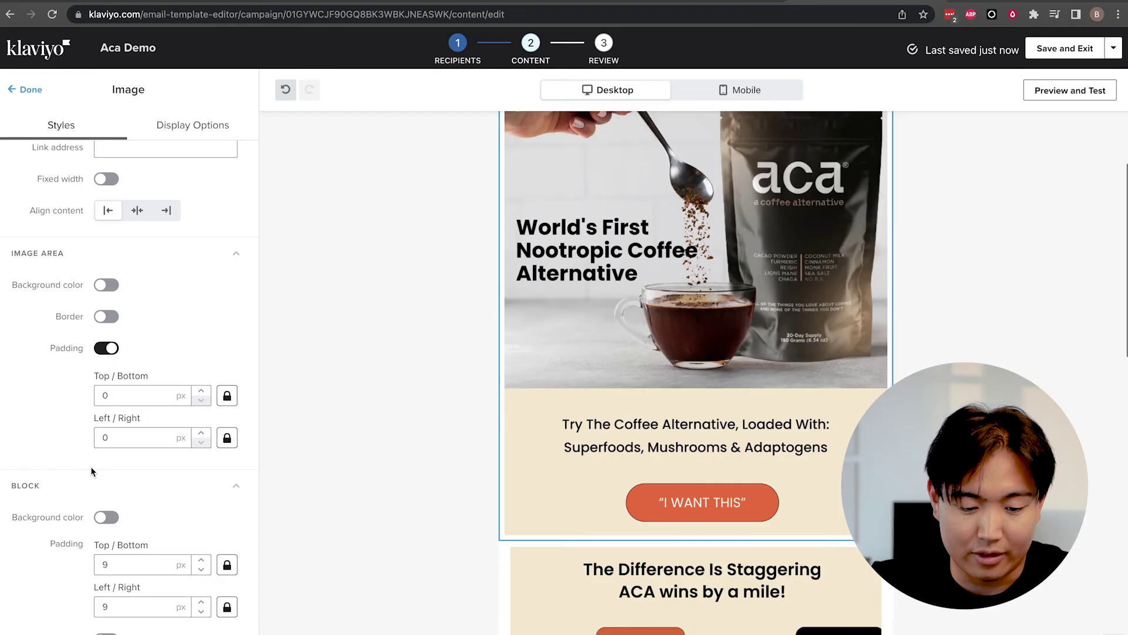
left_click(107, 351)
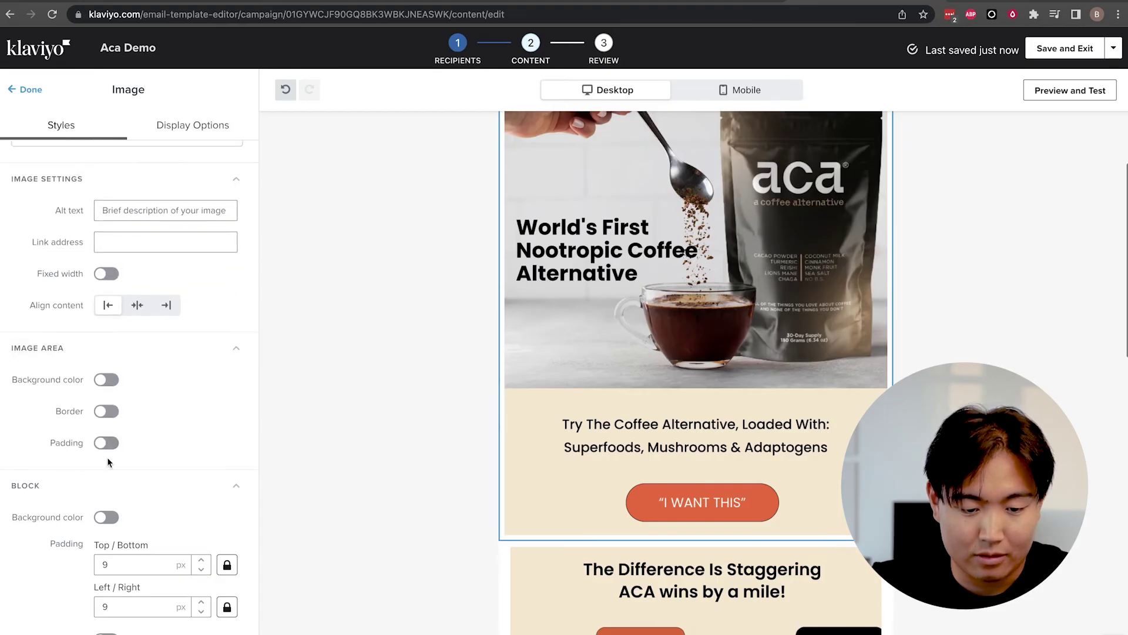
Step: Set the Slice 1 image's top/bottom and left/right block padding to 0 px
double_click(124, 565)
type("0")
left_click(126, 606)
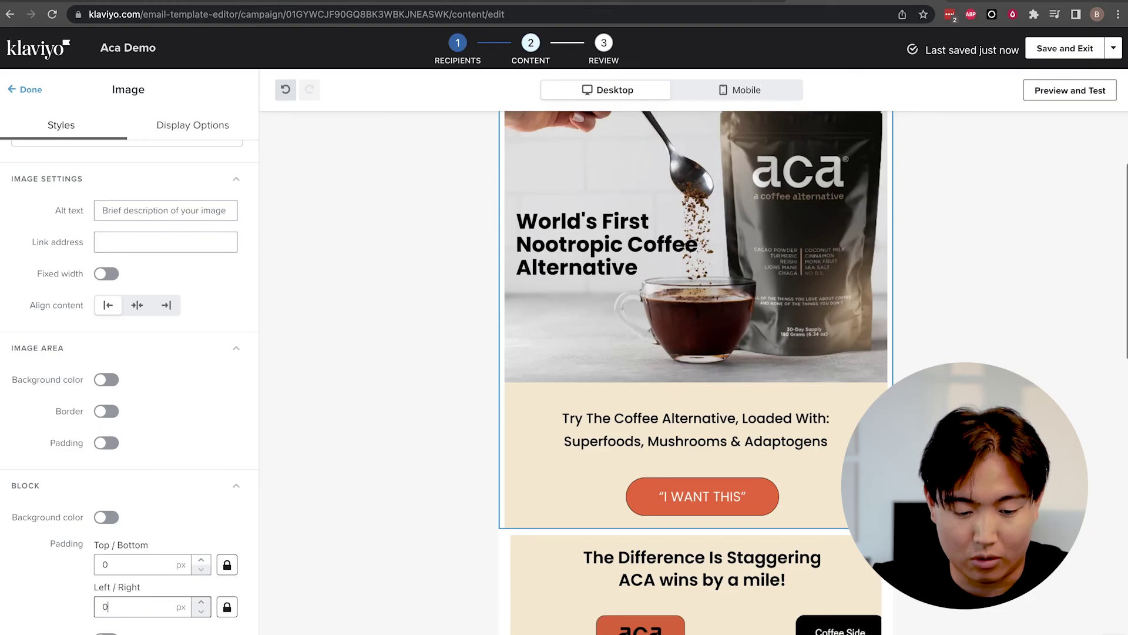
left_click(378, 486)
Step: Switch off the Slice 2 image's image-area padding and set its top/bottom and left/right block padding to 0 px
left_click(529, 597)
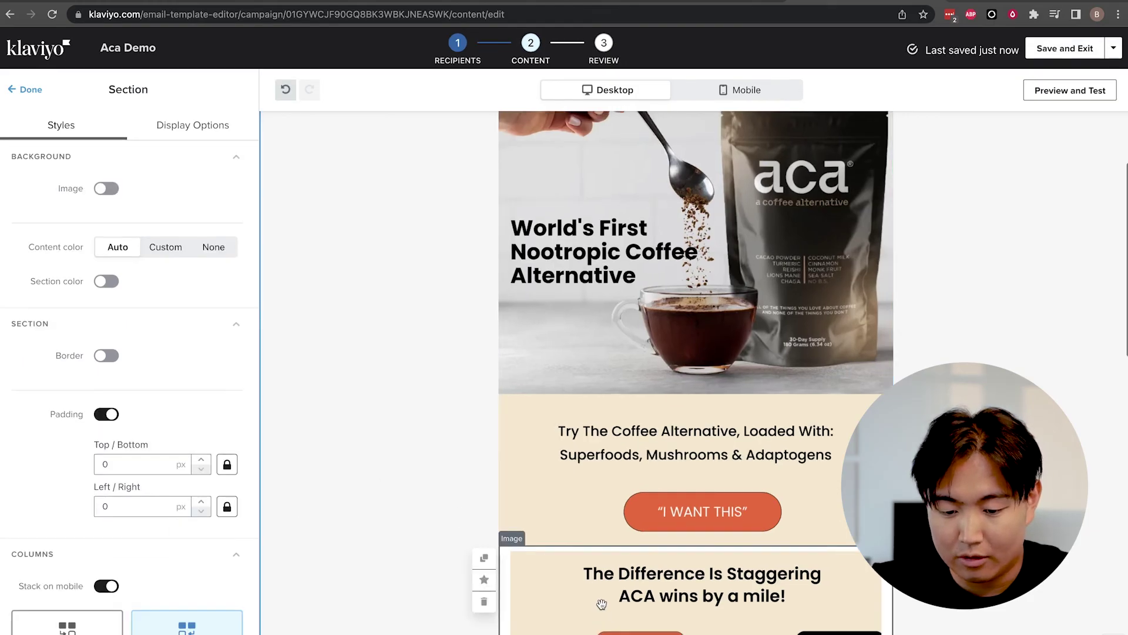
left_click(739, 579)
scroll(144, 284, "down", 5)
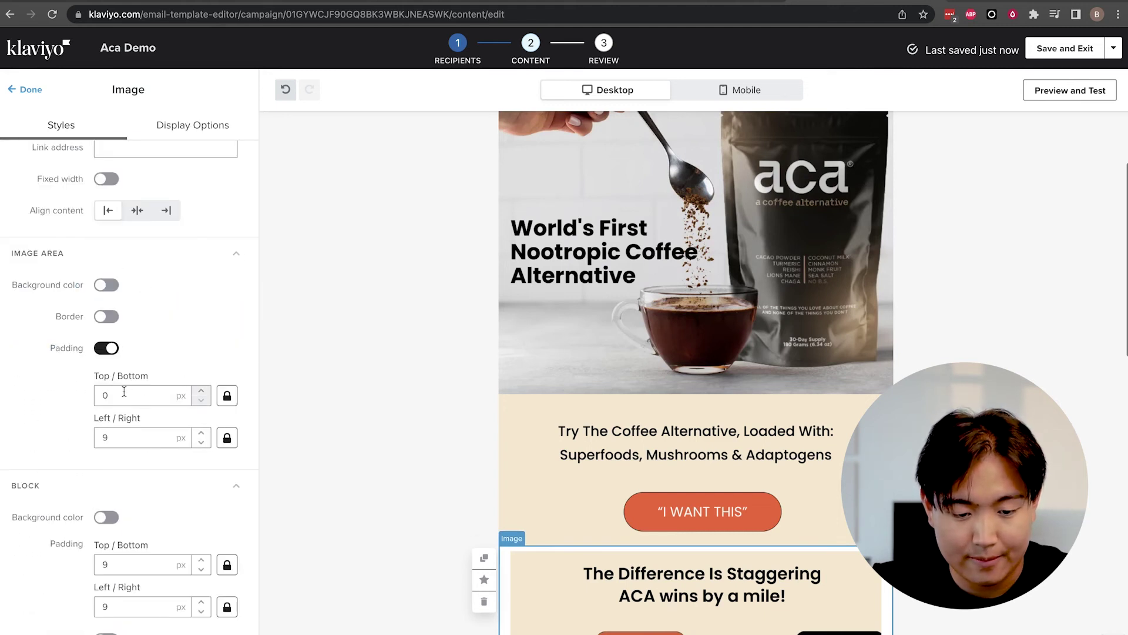
left_click(104, 351)
left_click(111, 561)
key("BackSpace")
type("0")
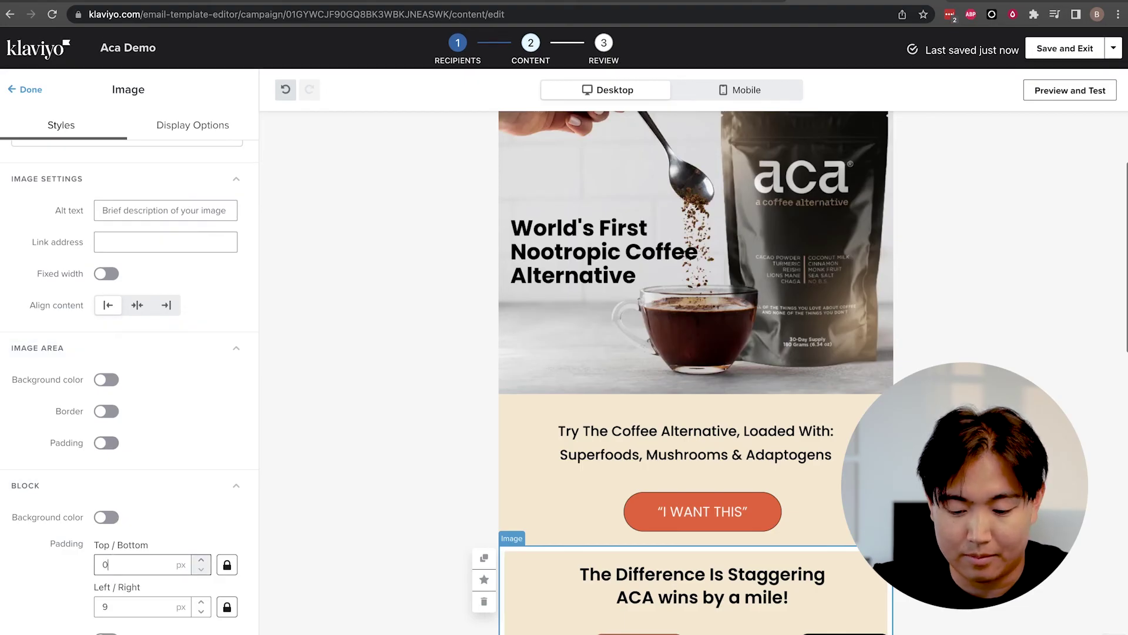
left_click(118, 598)
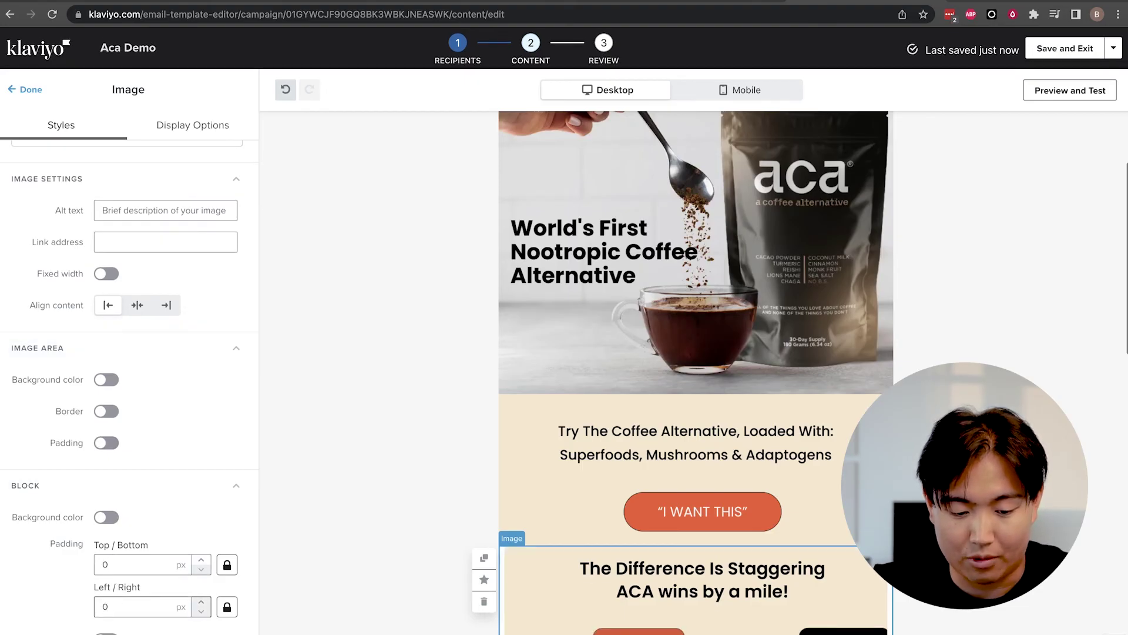
left_click(371, 492)
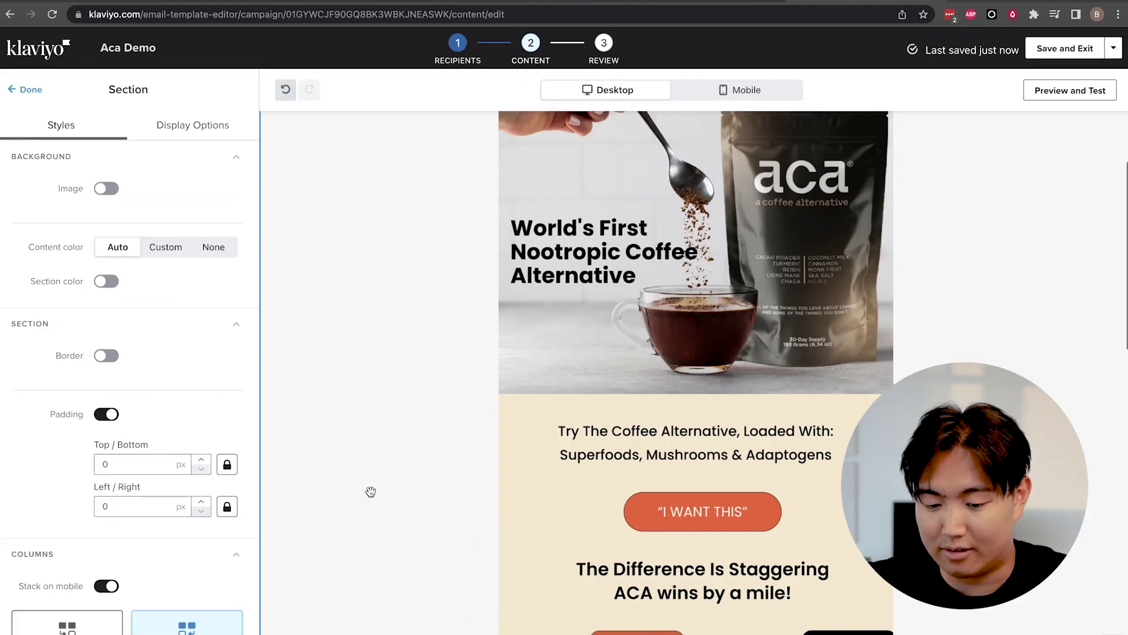
Step: Give the Slice 1 image the alt text "aca coffee alternative"
scroll(370, 491, "down", 10)
scroll(371, 491, "up", 15)
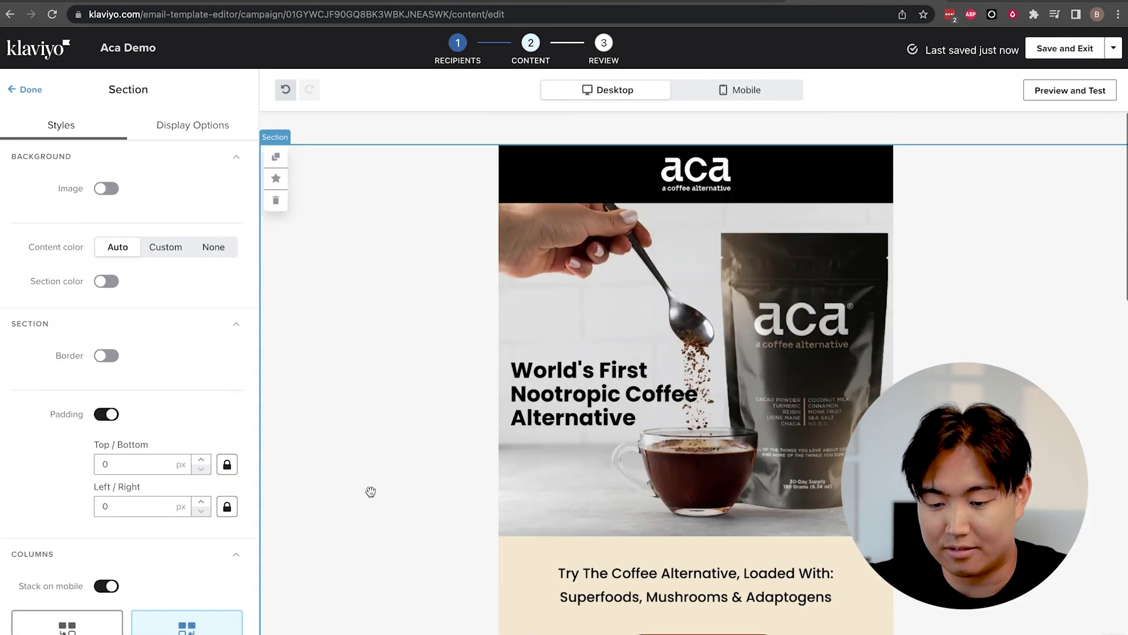
scroll(560, 422, "down", 3)
left_click(560, 422)
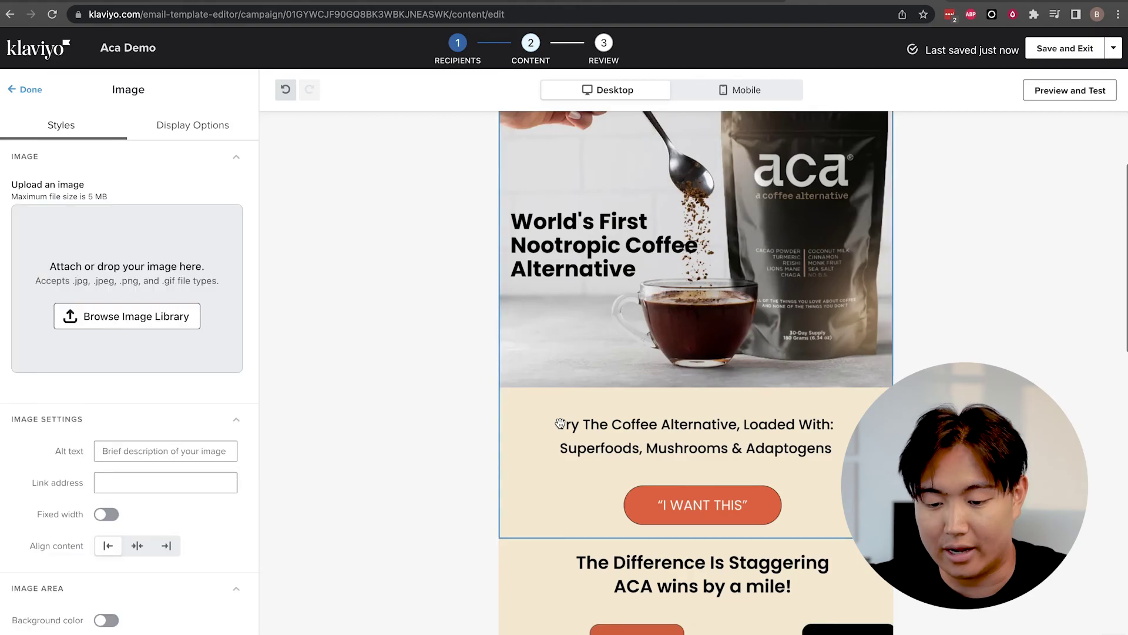
left_click(114, 435)
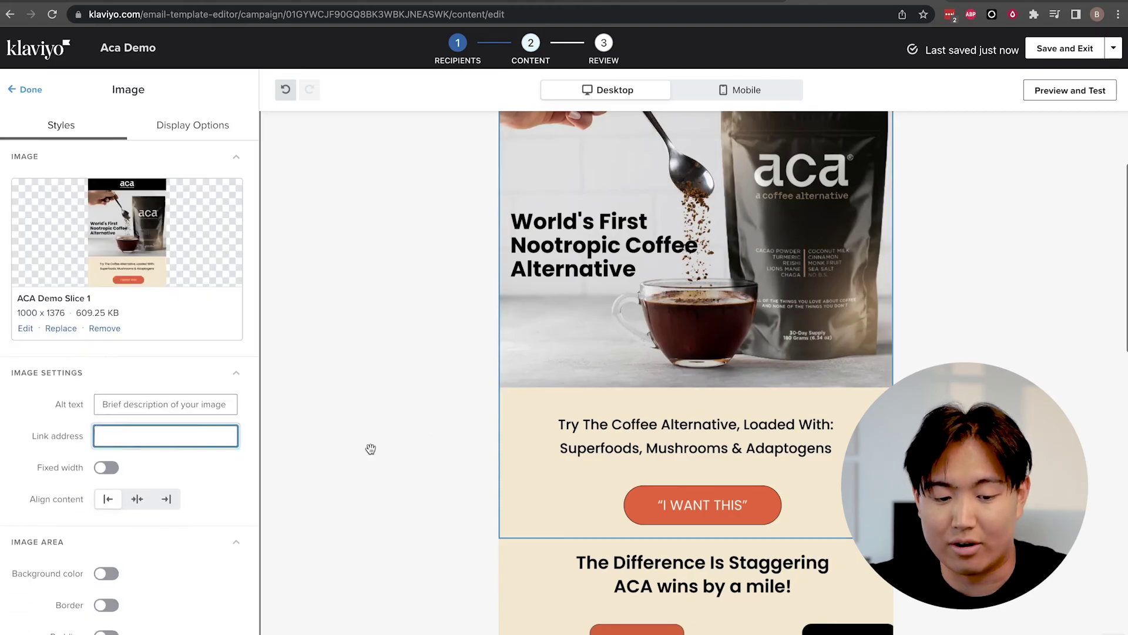
left_click(169, 402)
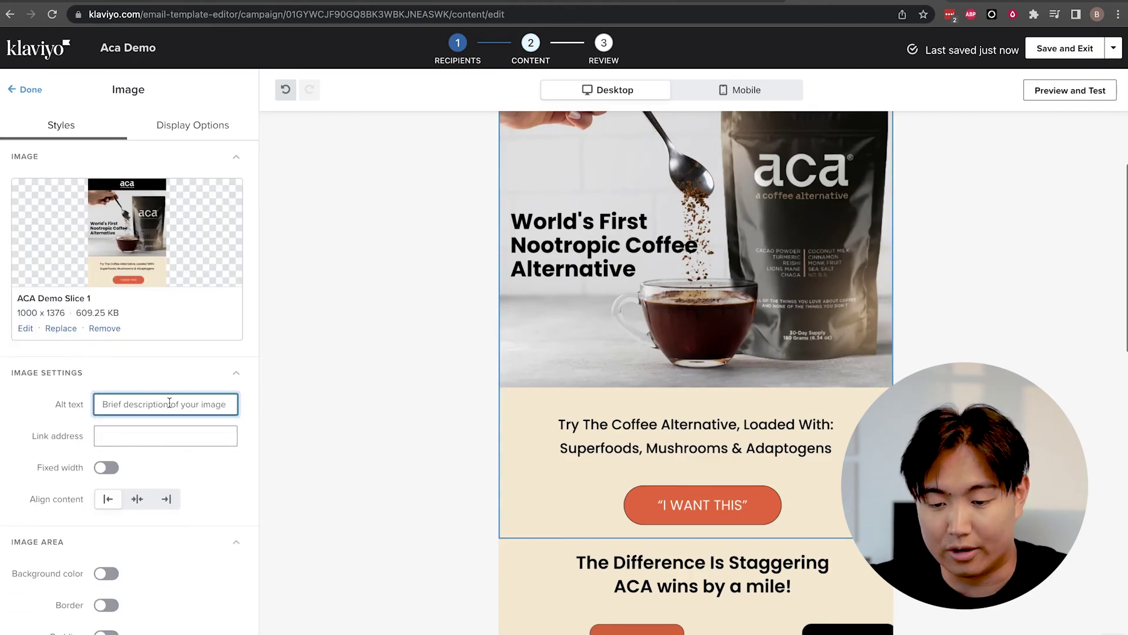
type("aca coffee alternative")
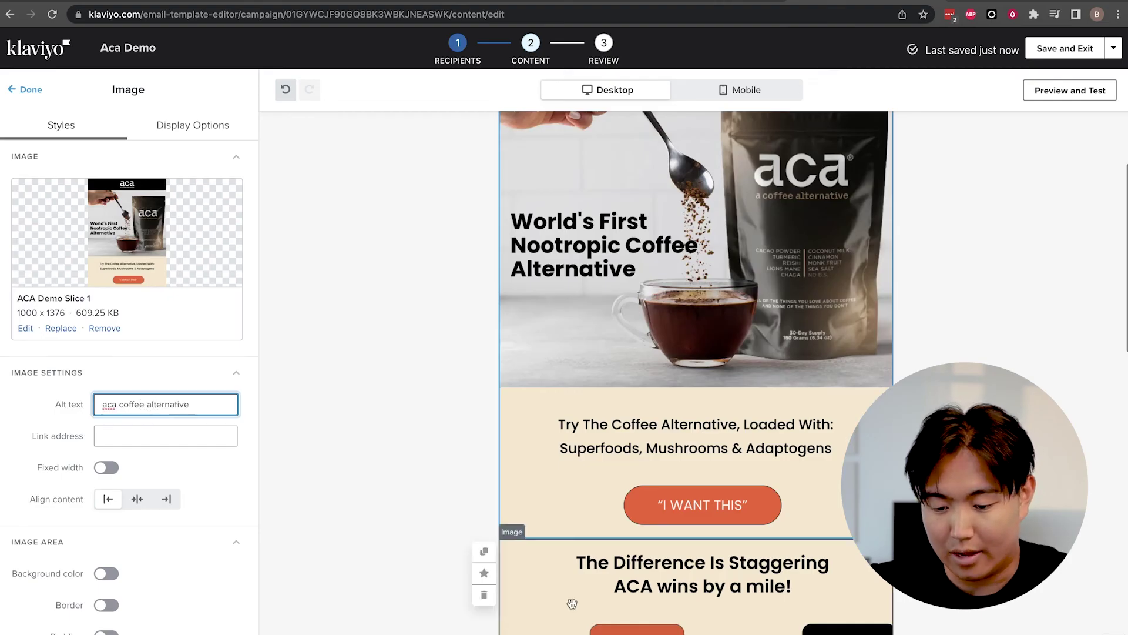
Step: Give the Slice 2 image the alt text "our customers love us, unique selling points"
left_click(529, 567)
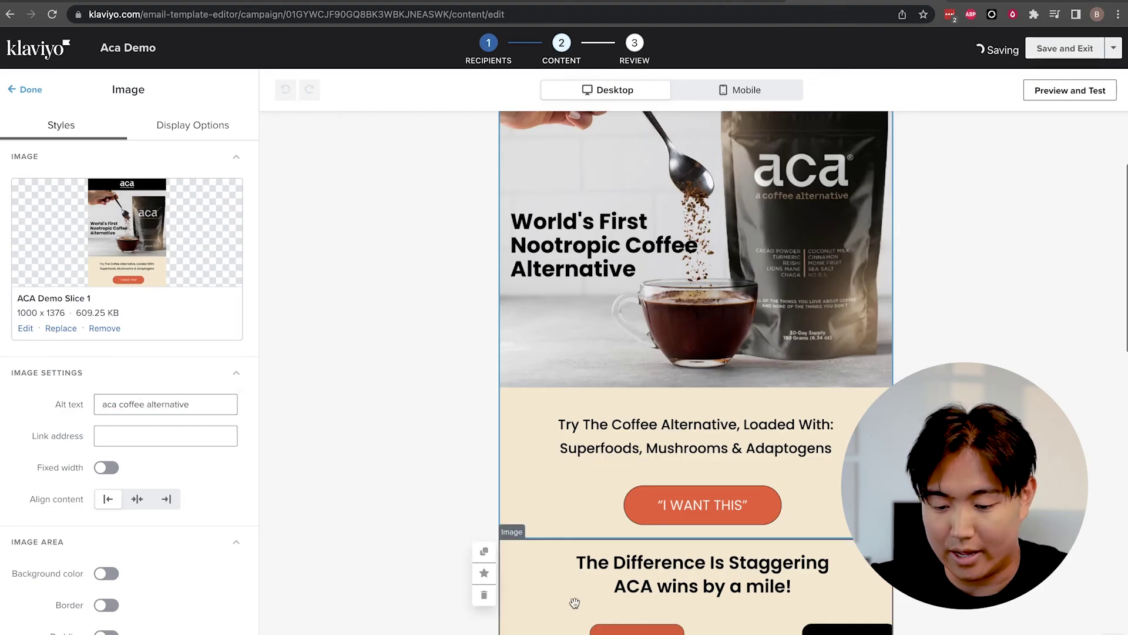
left_click(177, 406)
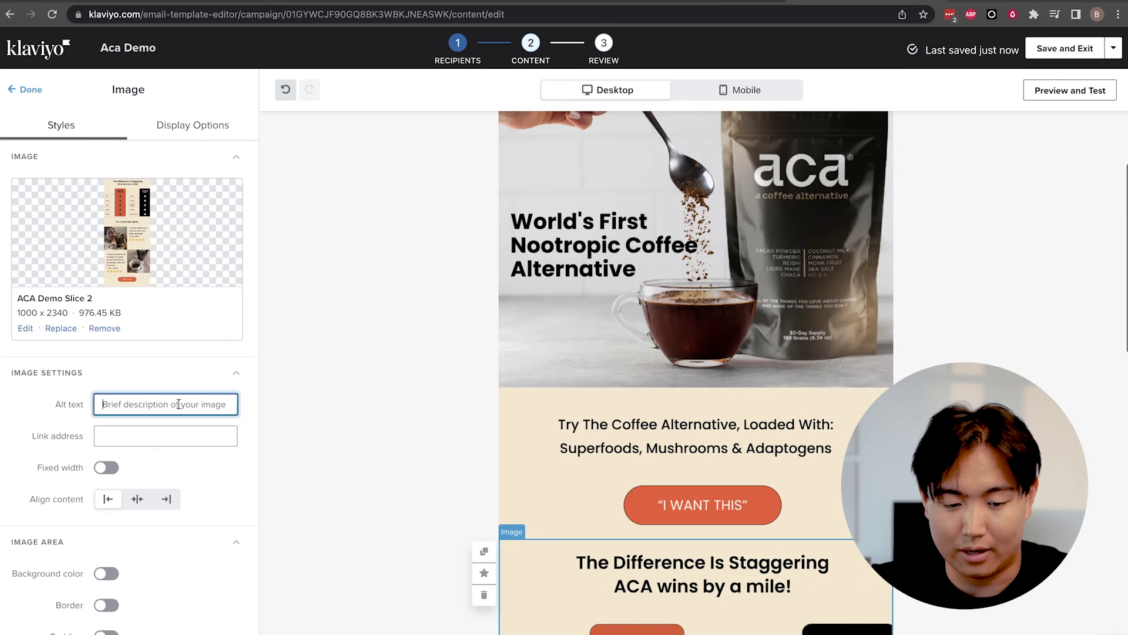
scroll(408, 359, "down", 10)
scroll(408, 359, "down", 2)
scroll(453, 361, "up", 10)
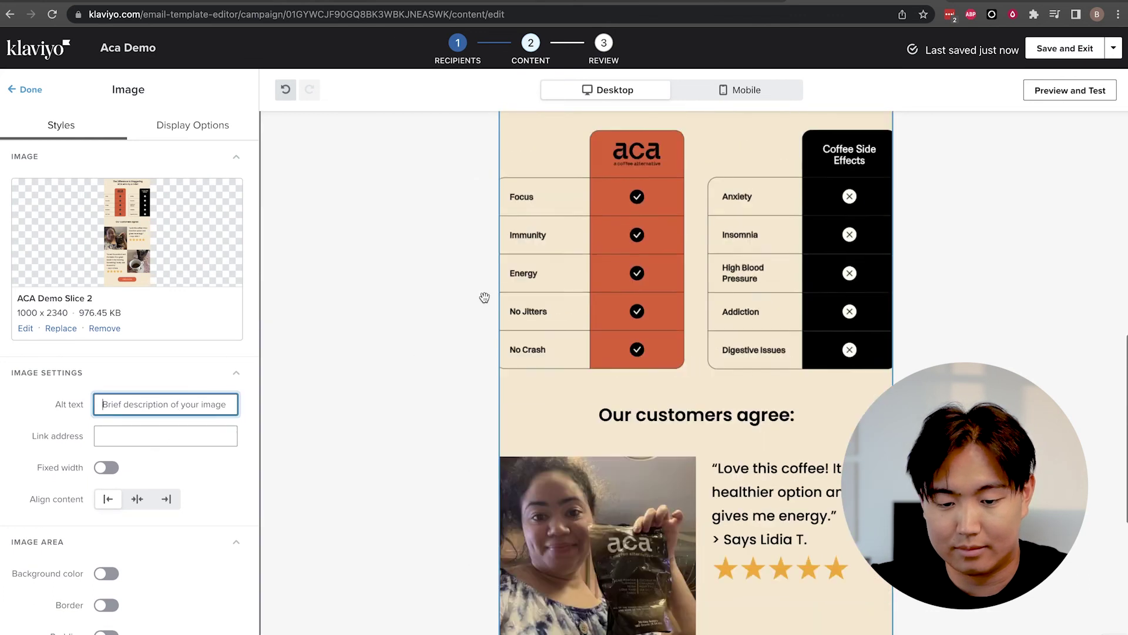
type("rv")
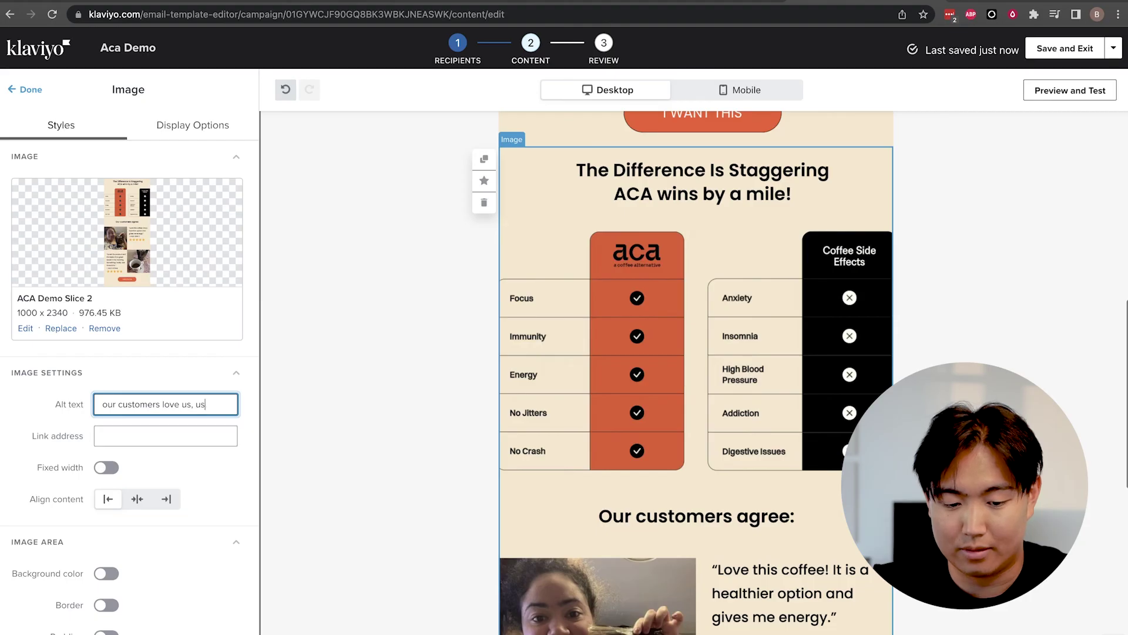
type("selling poin")
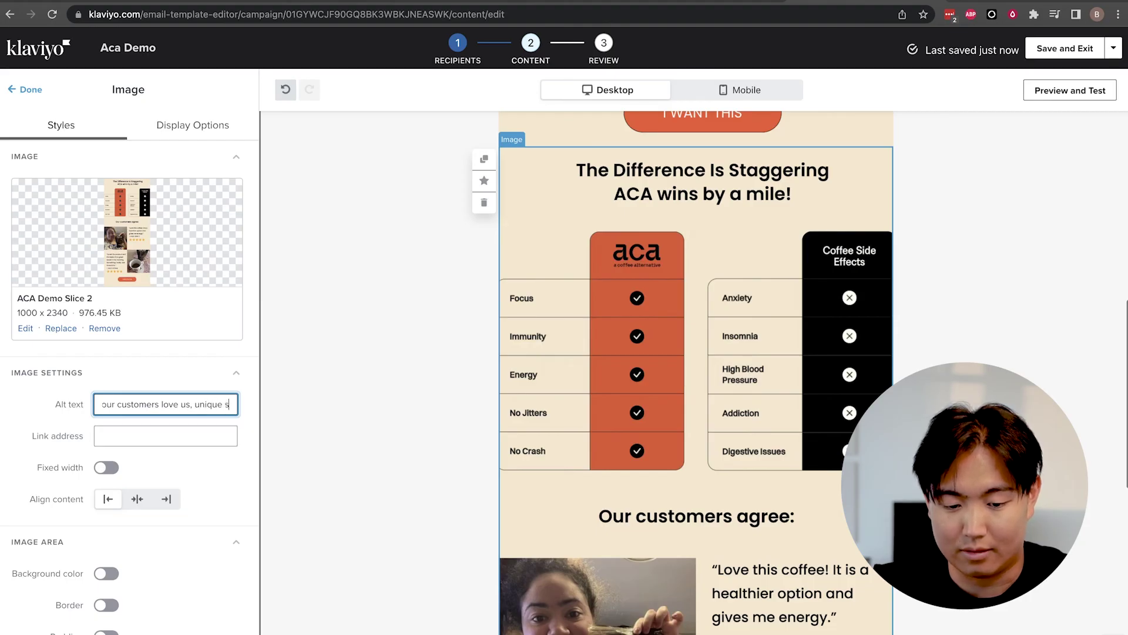
type("ts")
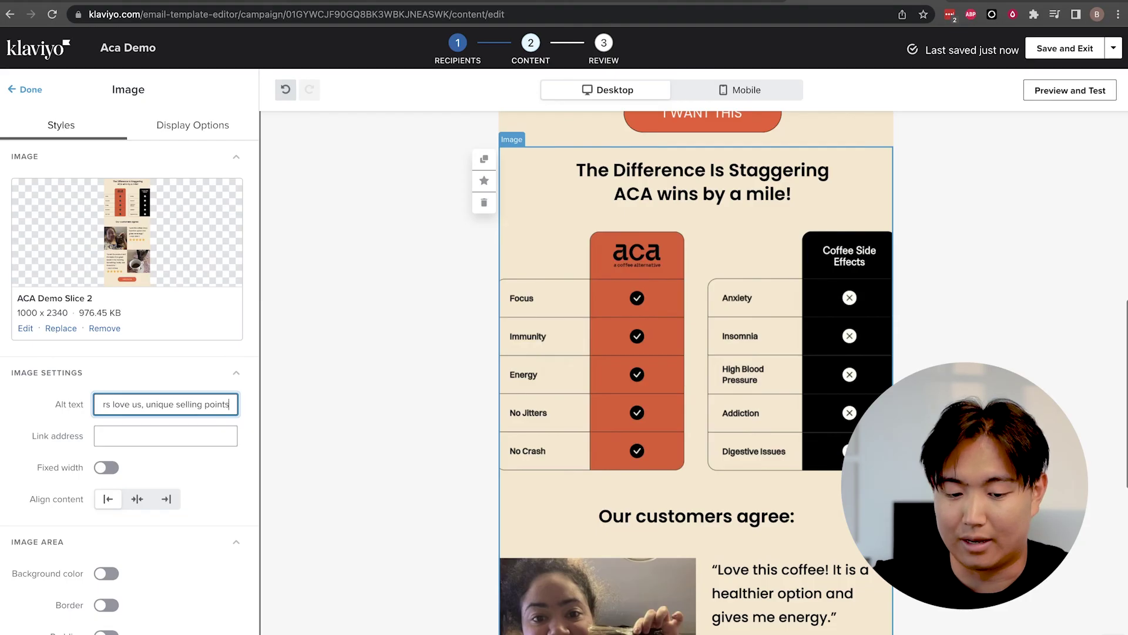
left_click(459, 464)
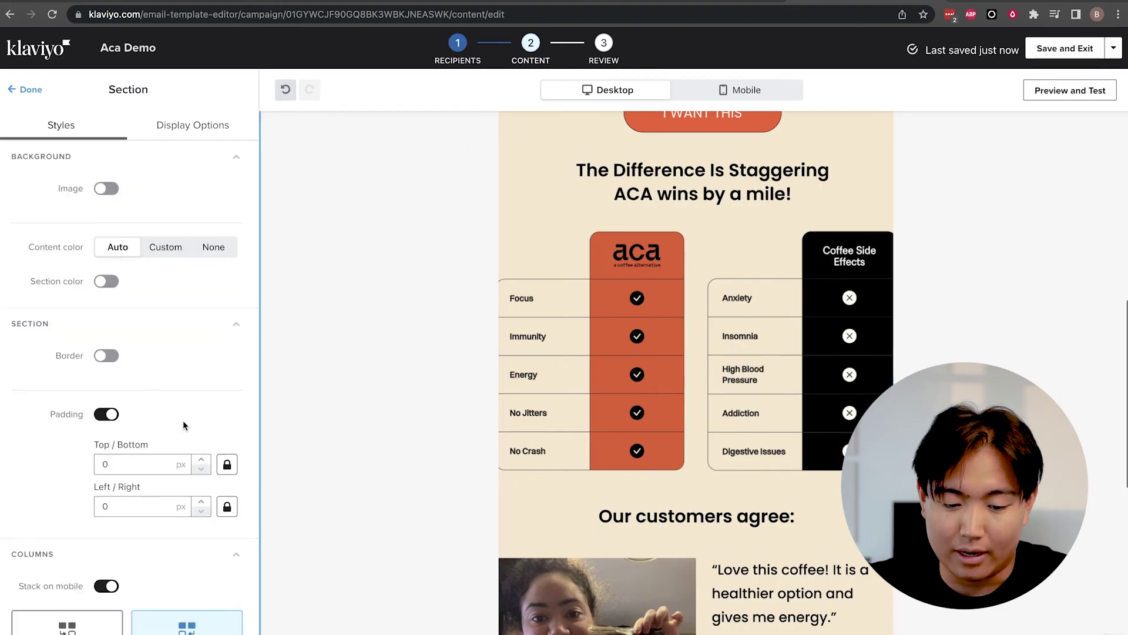
scroll(576, 363, "up", 10)
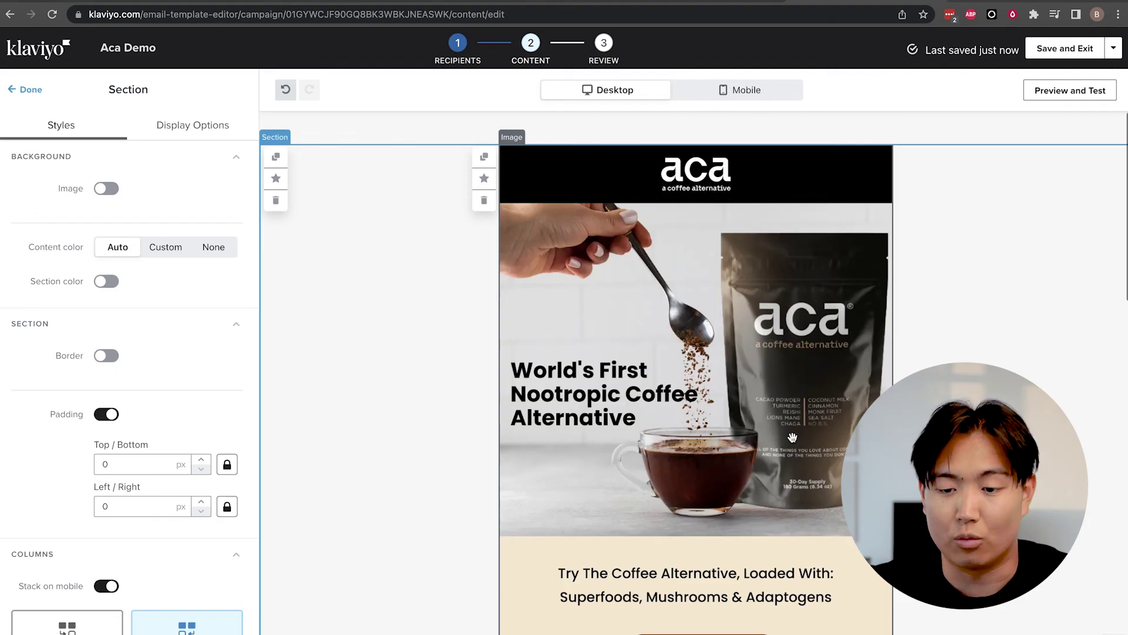
Step: Preview the campaign email in the desktop layout and in the mobile layout, looking through its content
left_click(1070, 90)
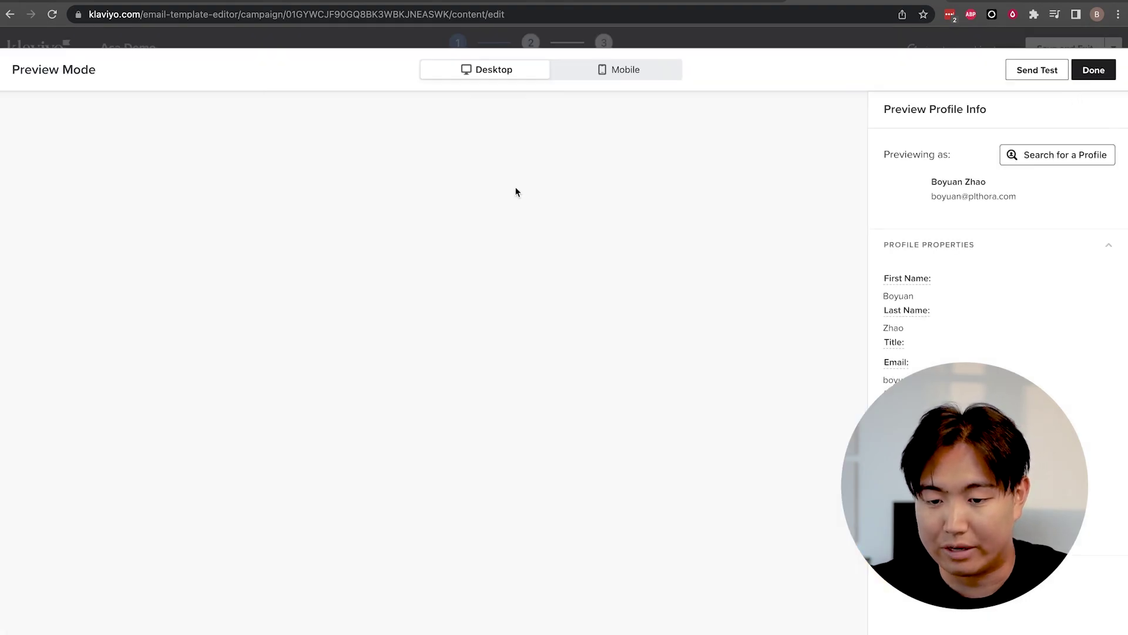
scroll(524, 420, "down", 15)
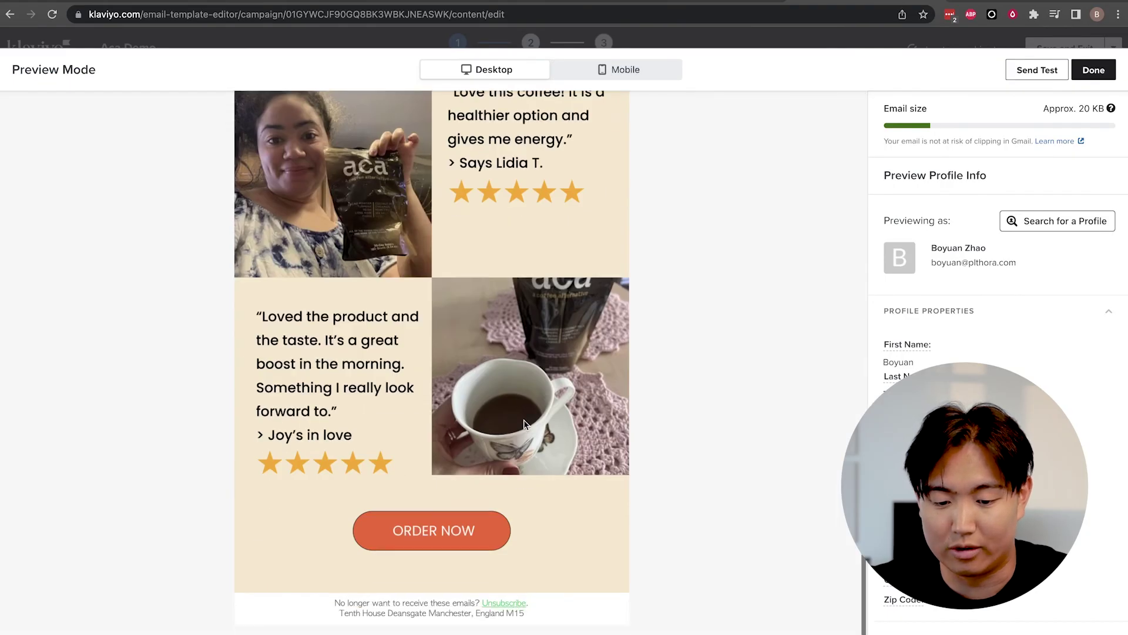
scroll(524, 419, "up", 12)
left_click(621, 83)
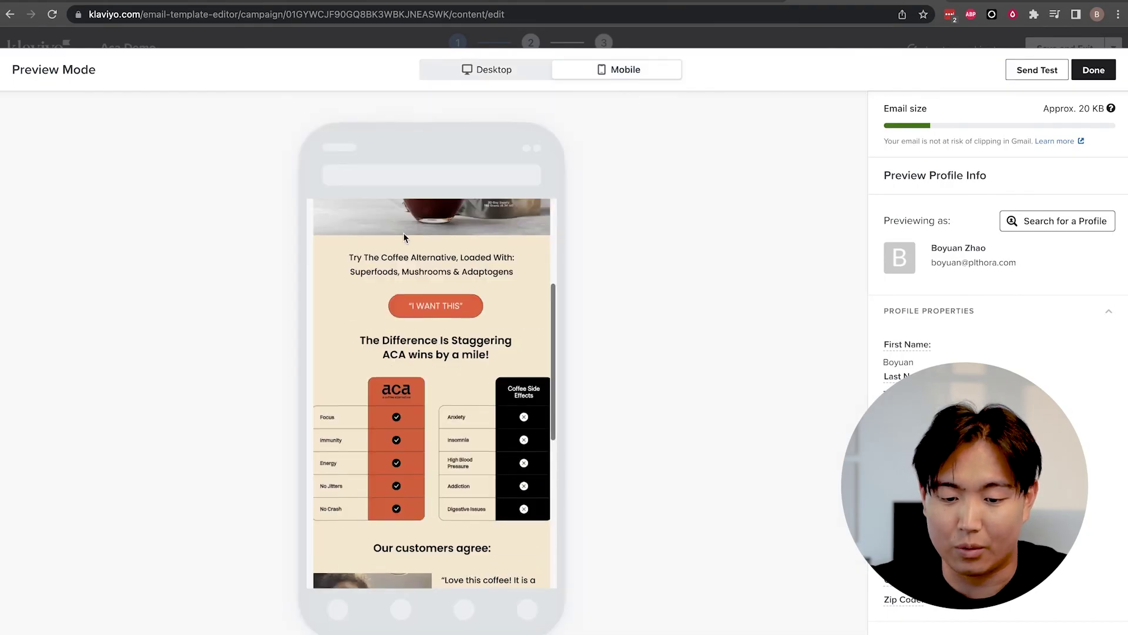
scroll(403, 232, "up", 5)
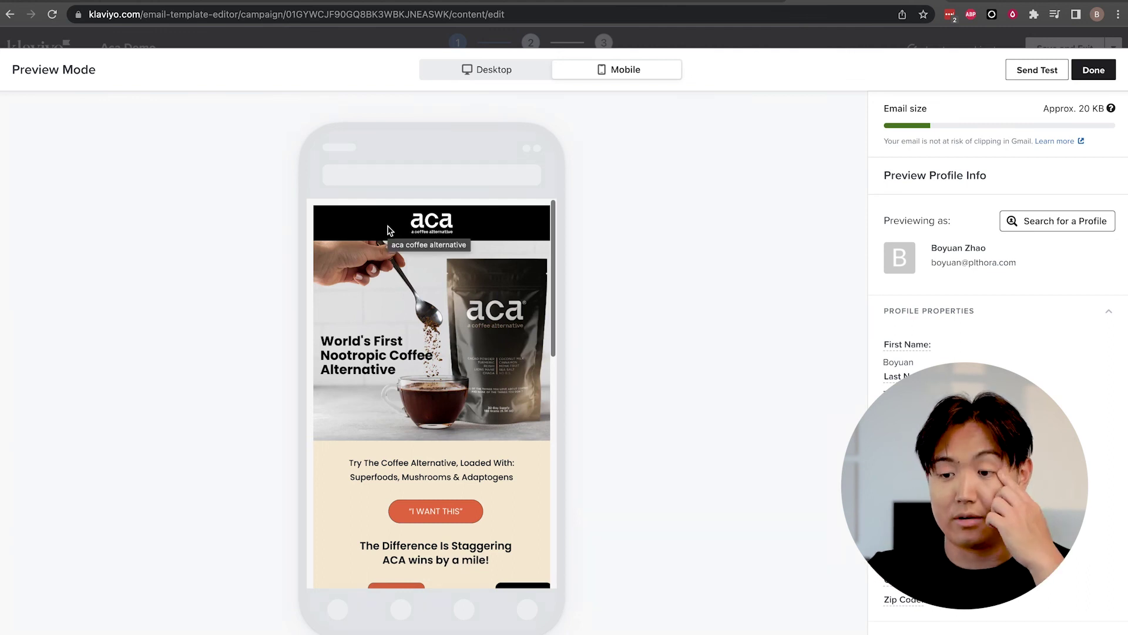
Step: Open the test-send form for the email and start editing its test recipients
left_click(1037, 70)
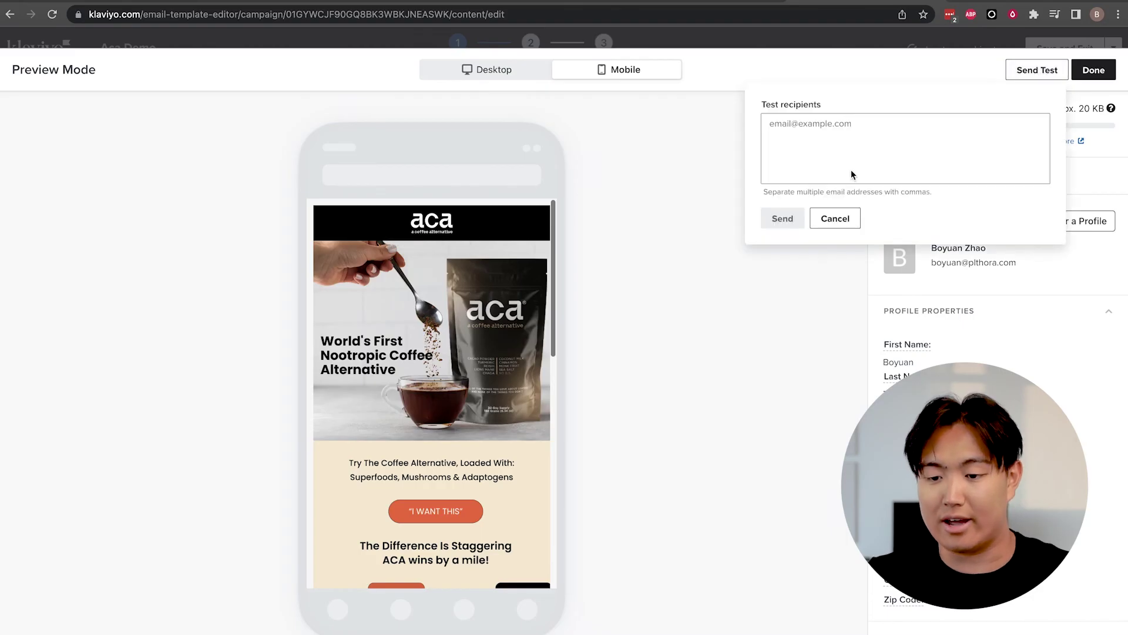
left_click(884, 128)
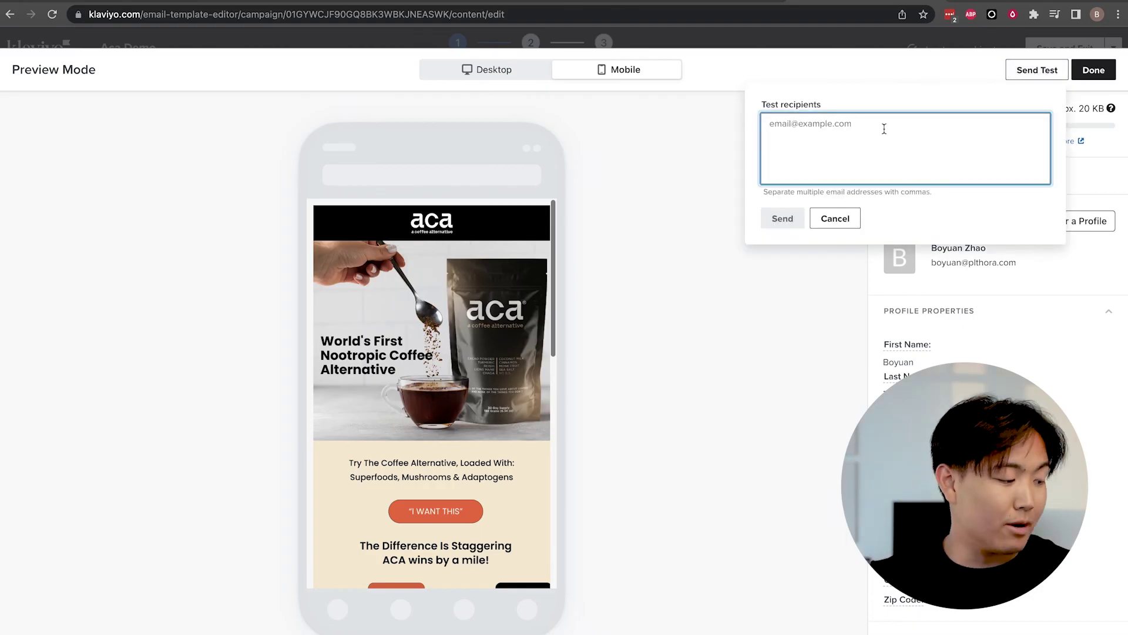